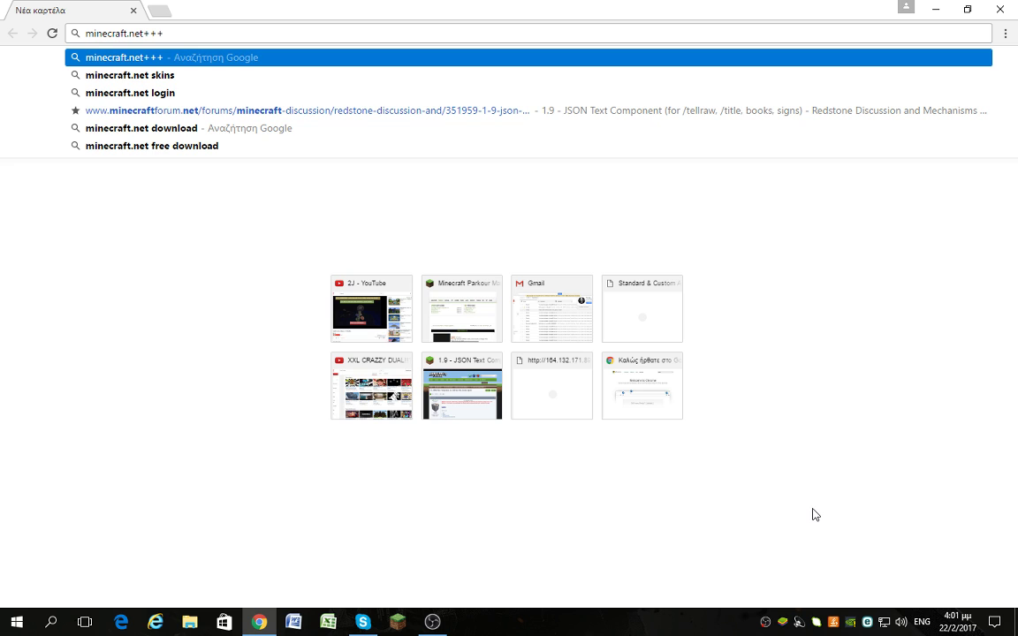
# Step: Load minecraft.net after removing the stray plus signs from the address
pyautogui.press('BackSpace')
pyautogui.press('BackSpace')
pyautogui.press('BackSpace')
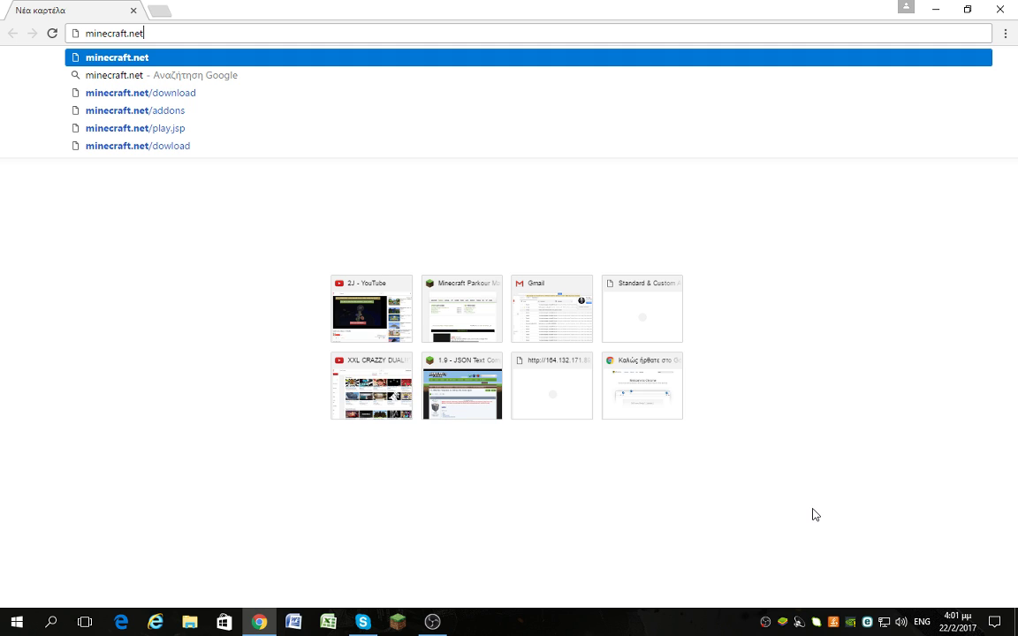
pyautogui.press('Return')
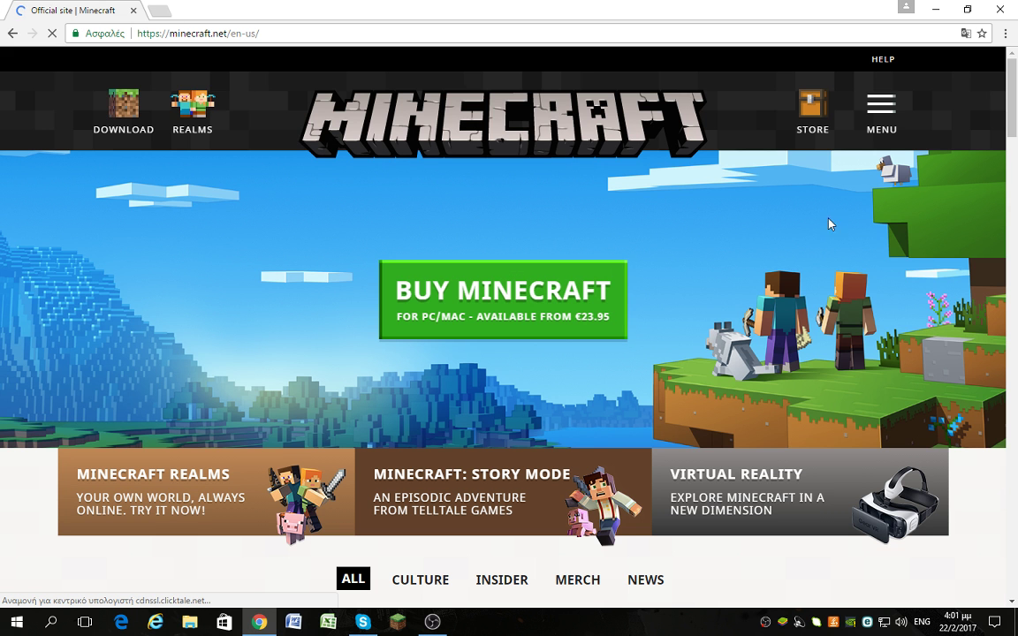
pyautogui.click(576, 320)
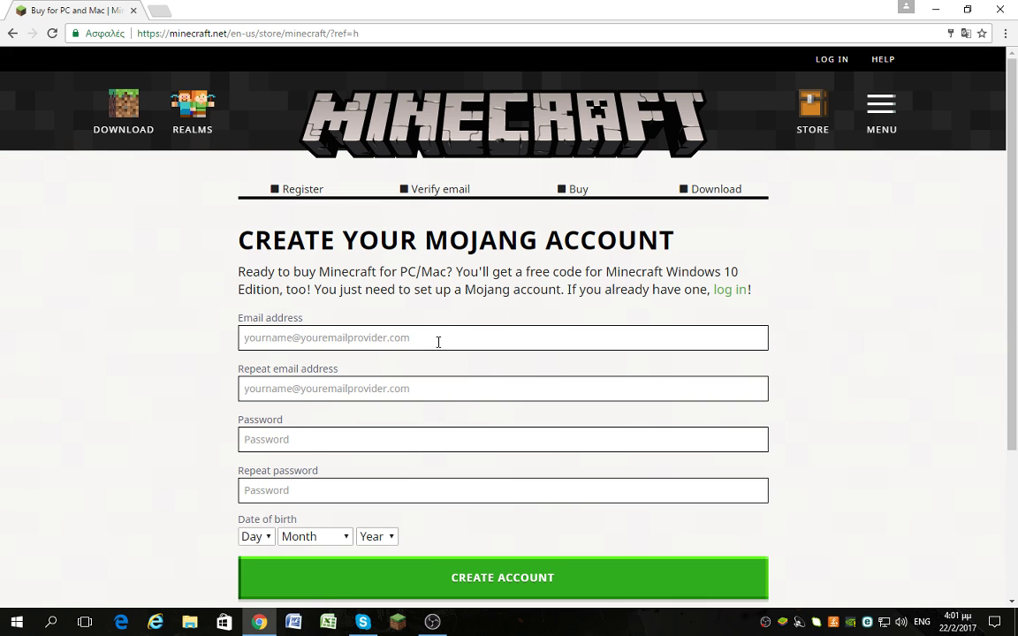
pyautogui.click(439, 342)
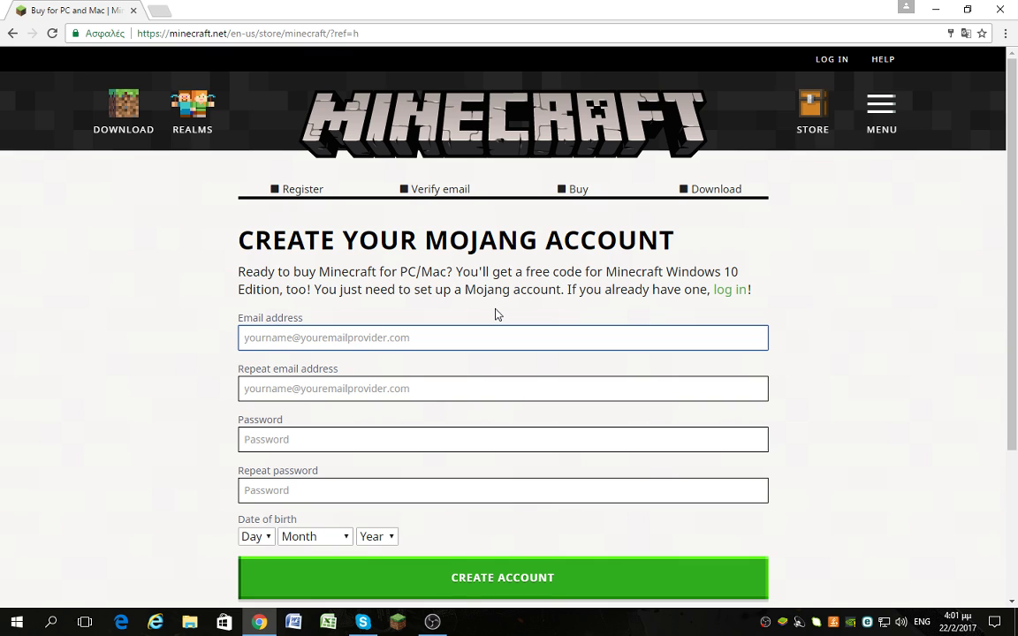
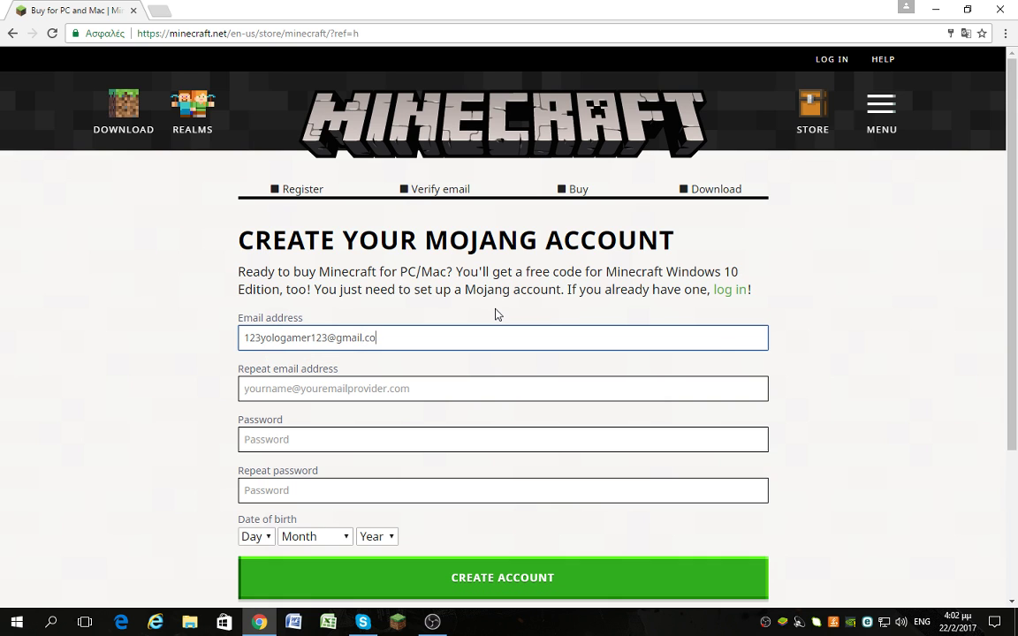
pyautogui.click(425, 386)
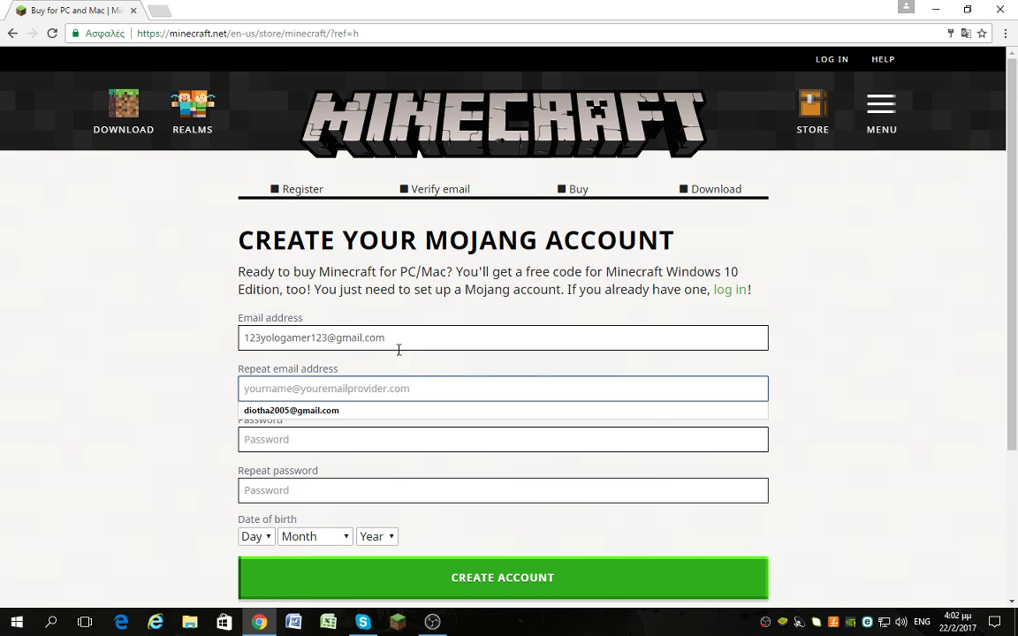
pyautogui.moveTo(389, 339); pyautogui.dragTo(240, 337)
pyautogui.hotkey('ctrl', 'c')
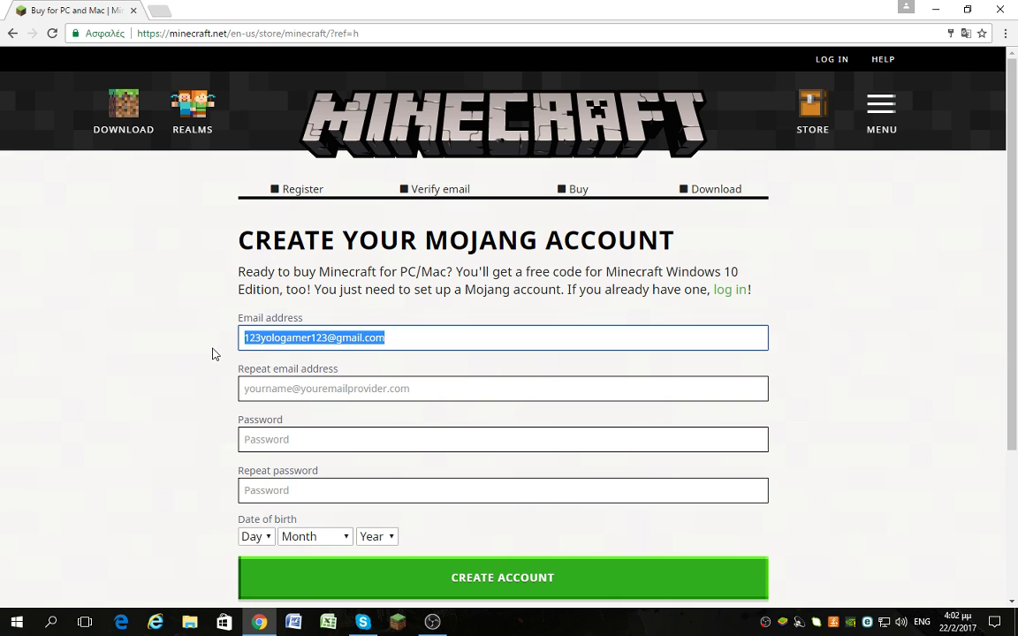
pyautogui.click(284, 391)
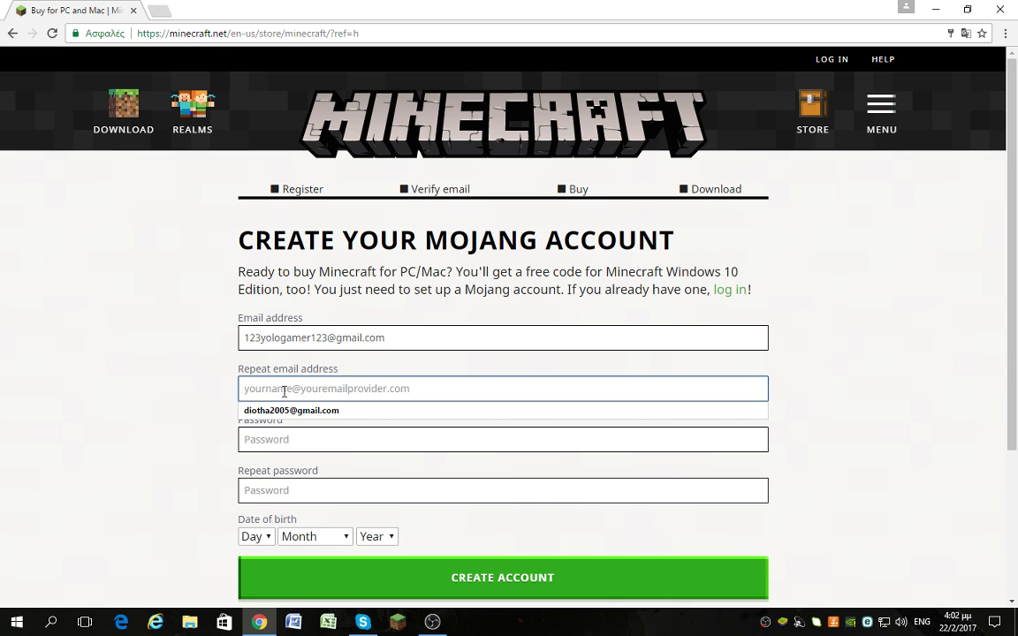
pyautogui.hotkey('ctrl', 'v')
pyautogui.click(341, 432)
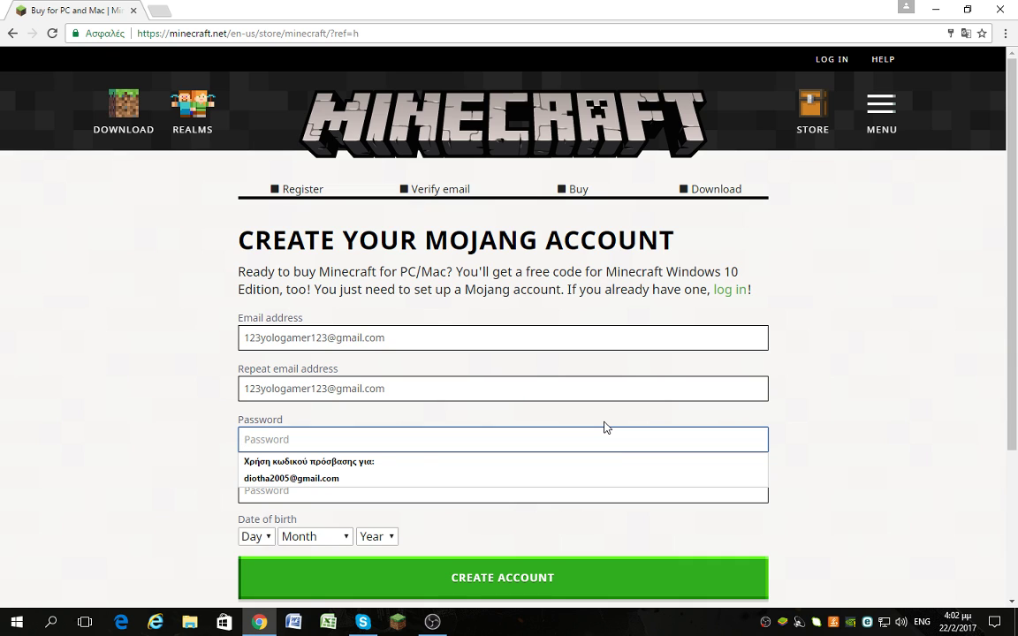
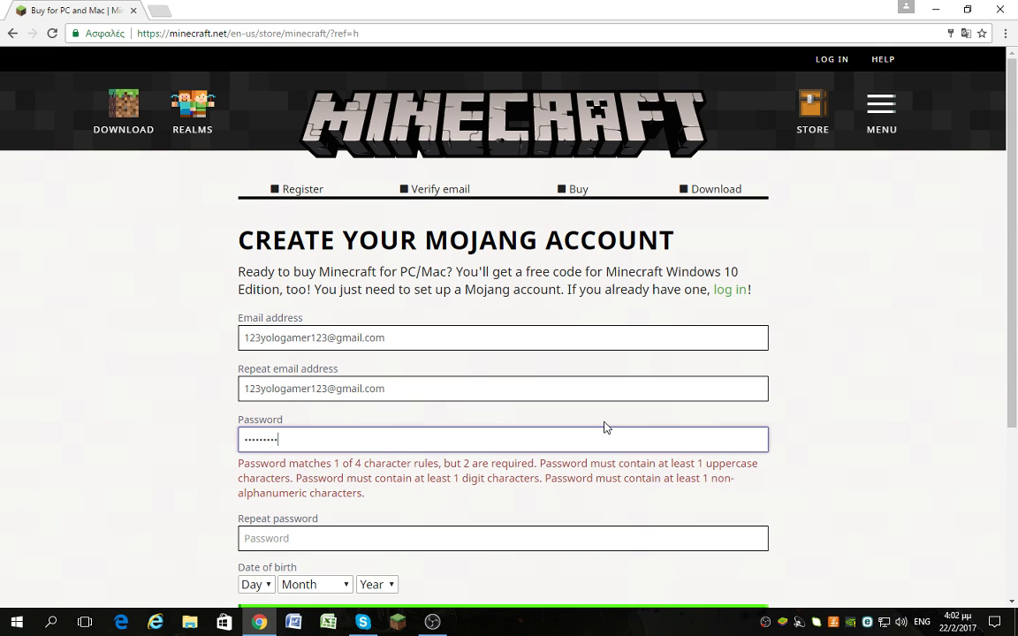
pyautogui.click(524, 539)
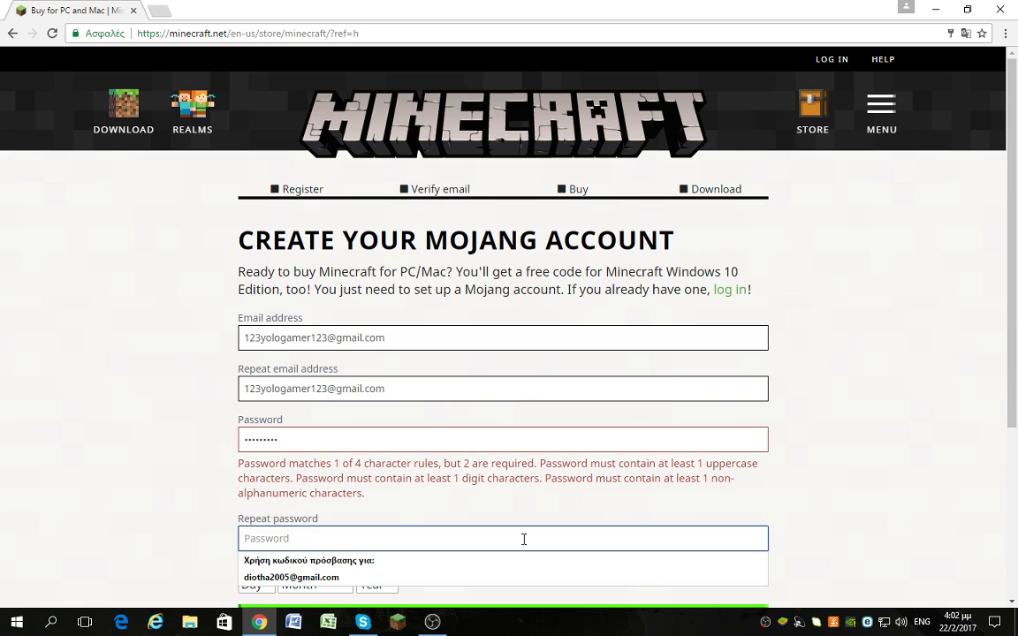
pyautogui.moveTo(295, 439); pyautogui.dragTo(220, 440)
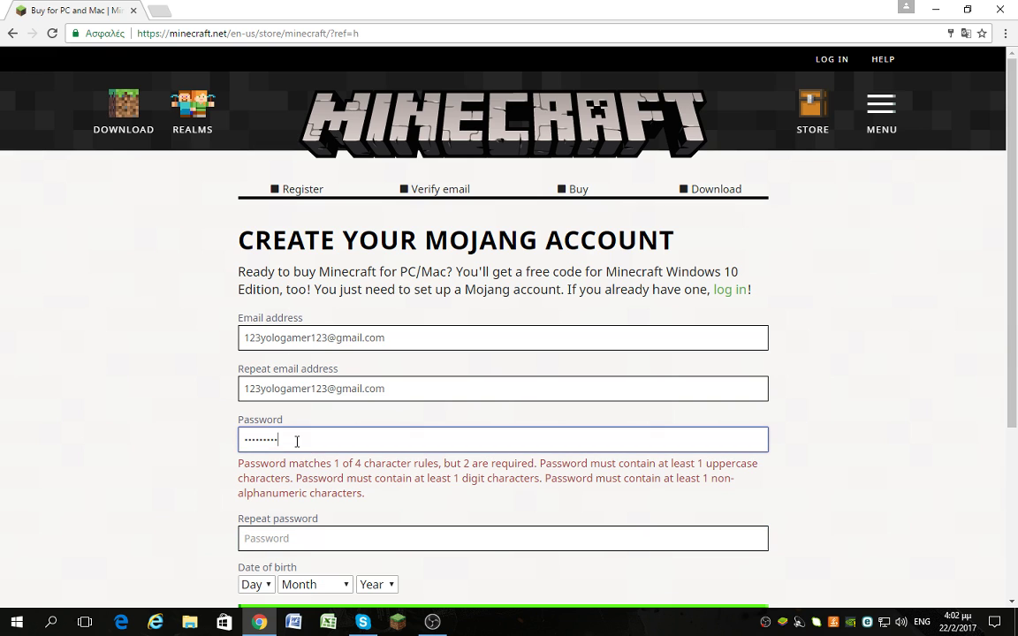
pyautogui.press('BackSpace')
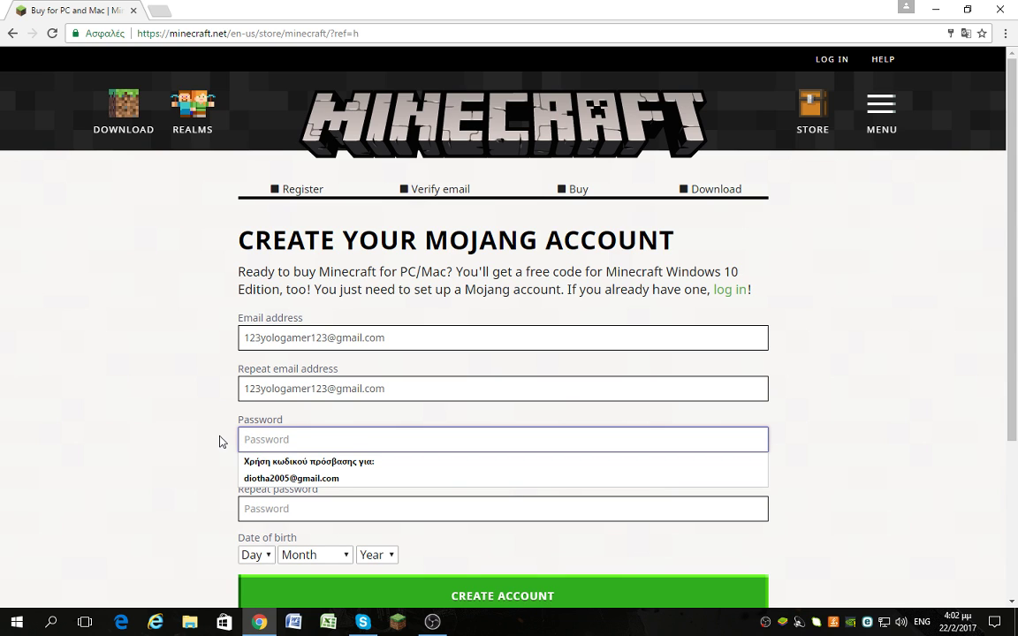
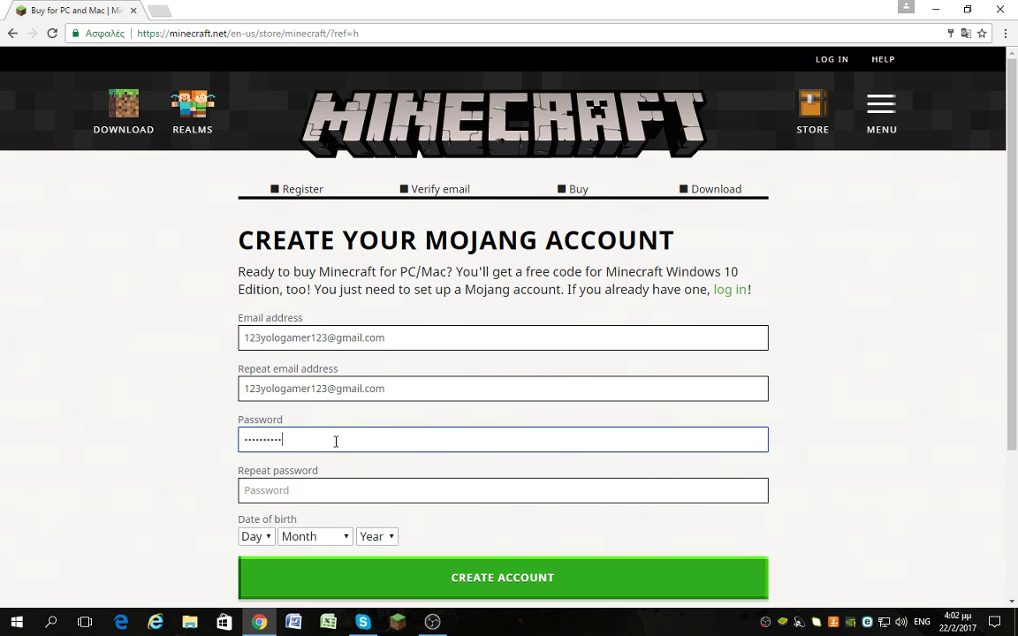
pyautogui.click(377, 484)
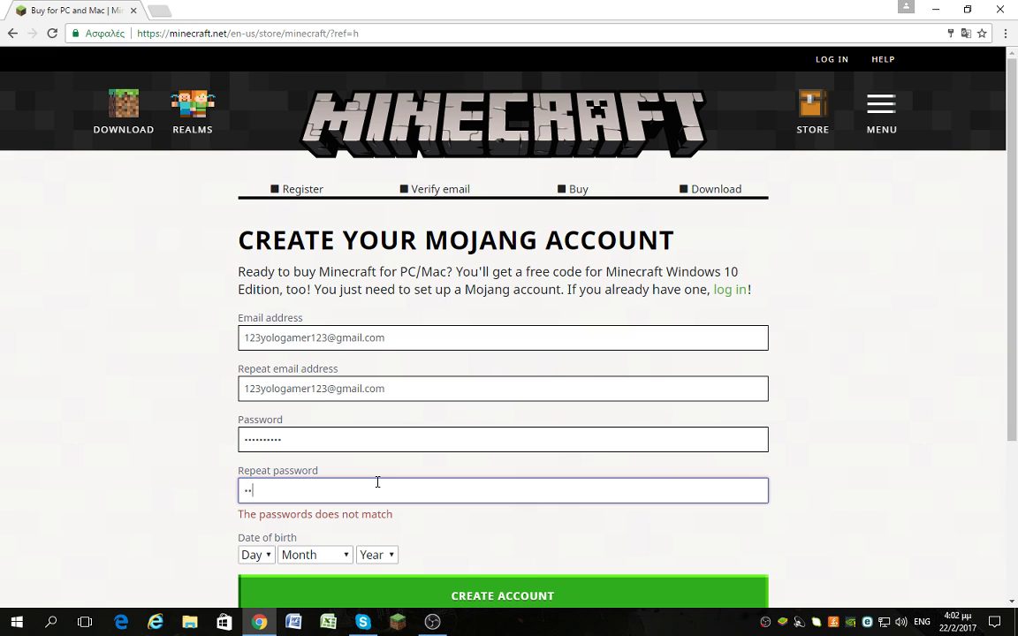
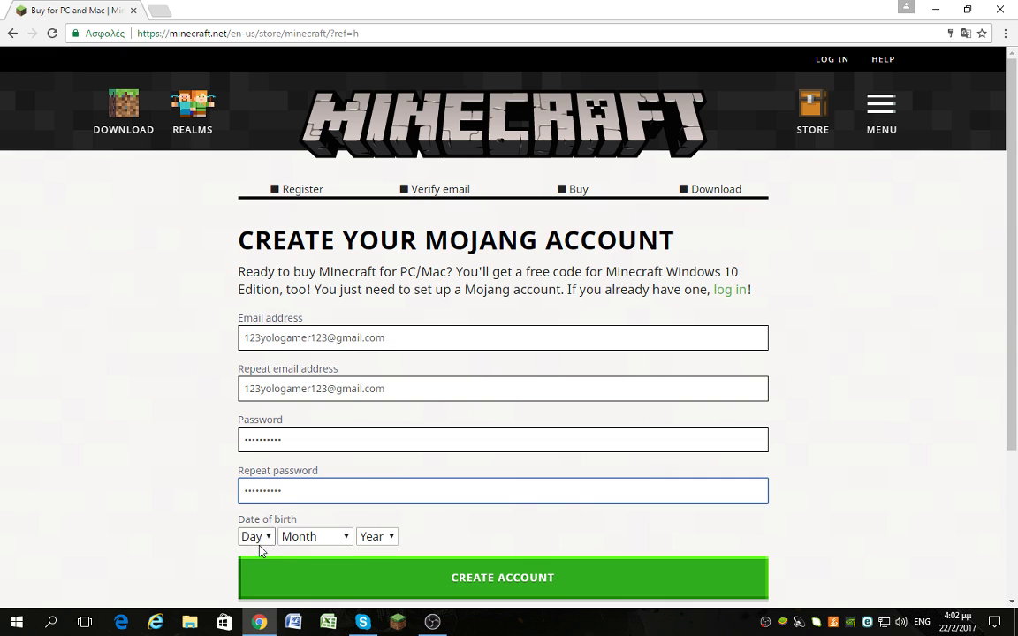
# Step: Set the date of birth to 10 July 1916
pyautogui.click(258, 536)
pyautogui.click(261, 378)
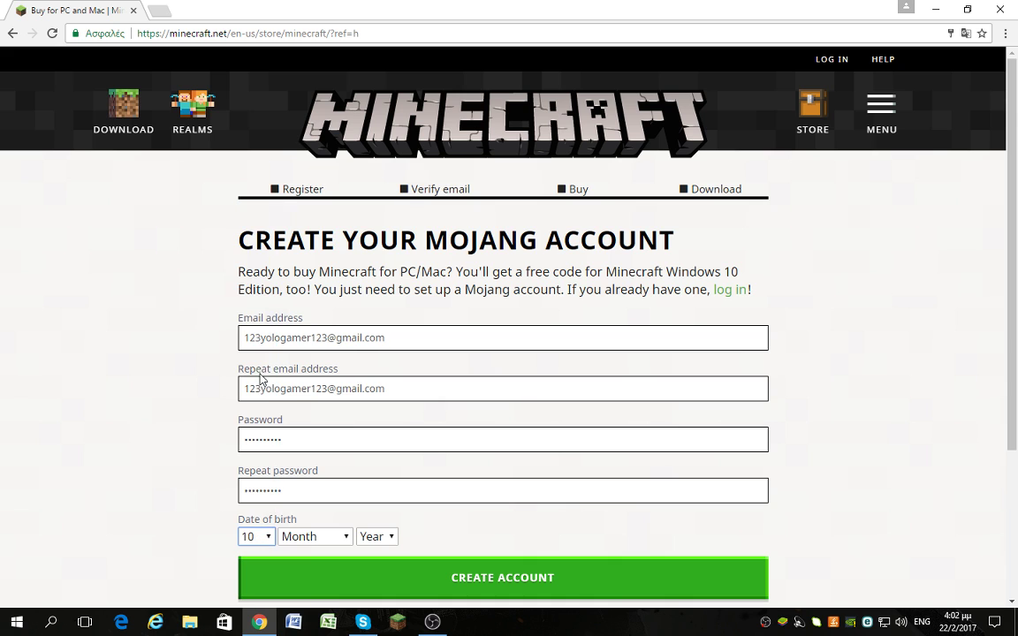
pyautogui.click(314, 536)
pyautogui.click(322, 438)
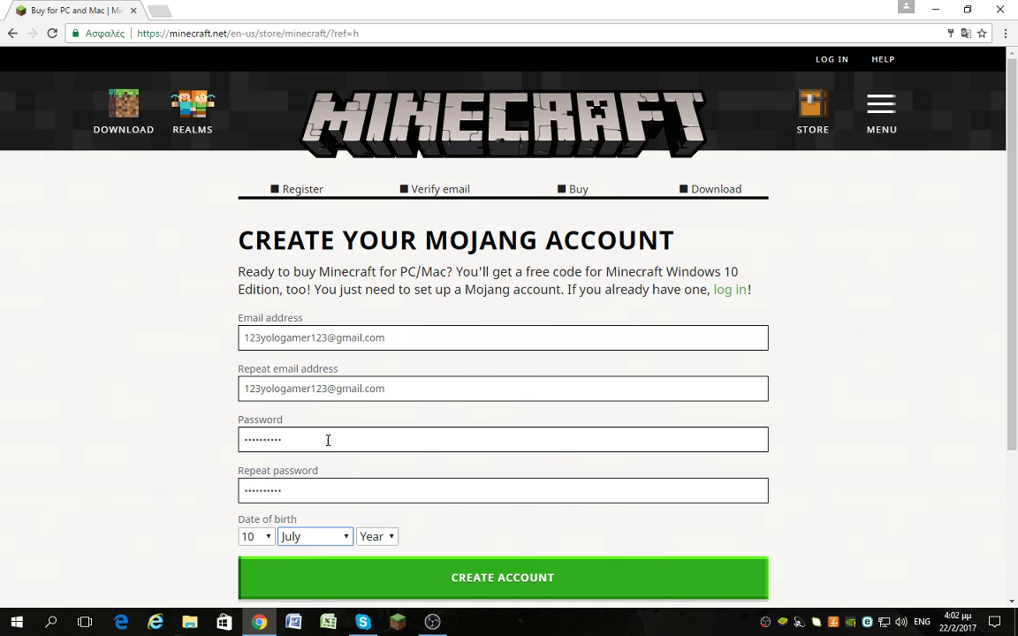
pyautogui.click(374, 534)
pyautogui.scroll(-15, 375, 397)
pyautogui.click(373, 495)
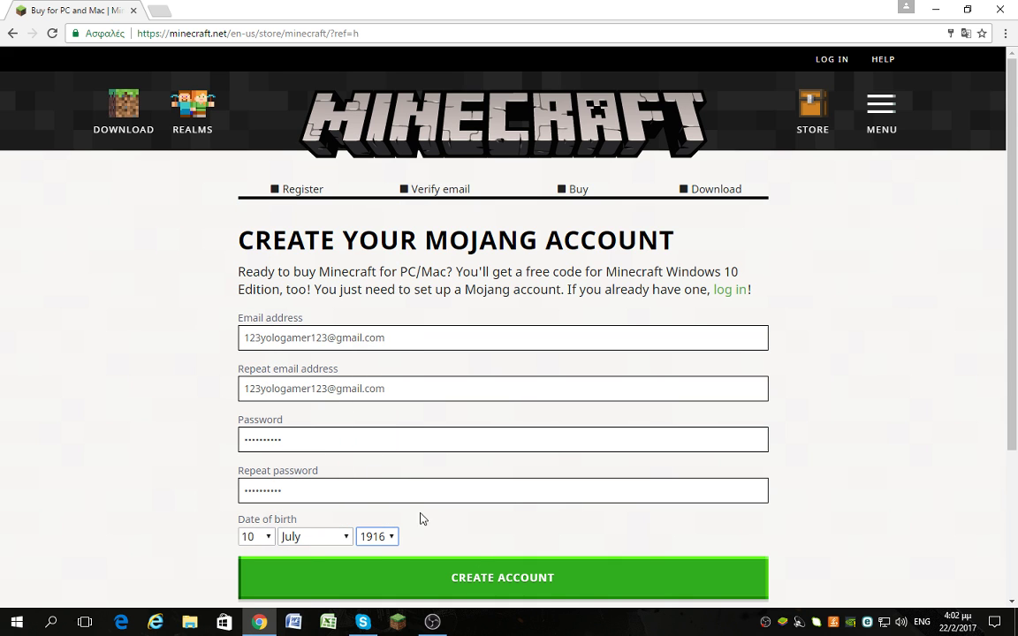
pyautogui.scroll(-2, 379, 427)
# Step: Create the Mojang account and decline saving the password in Chrome
pyautogui.click(504, 446)
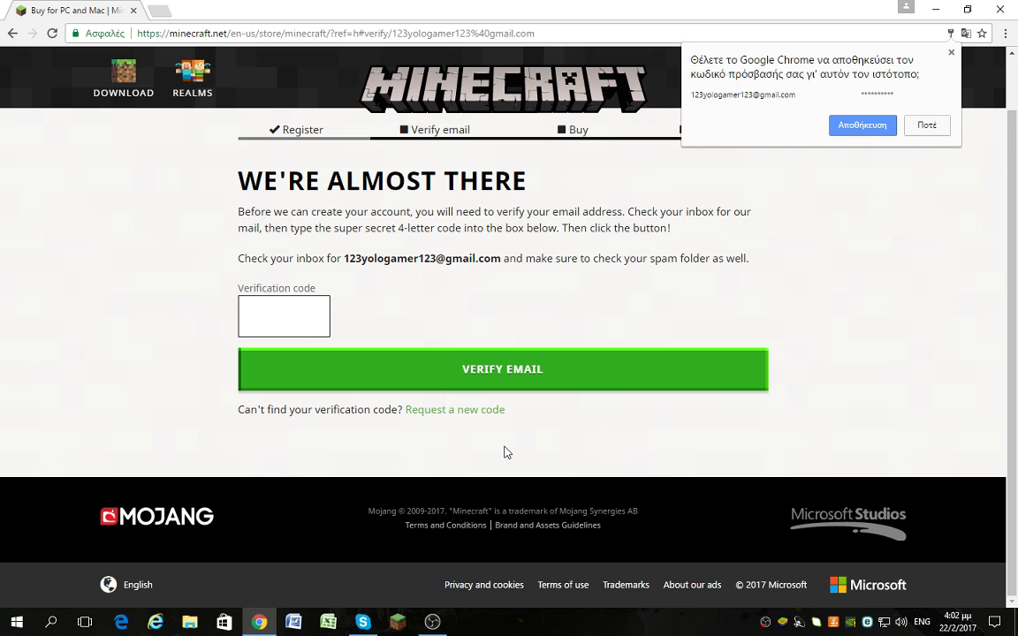
pyautogui.click(928, 124)
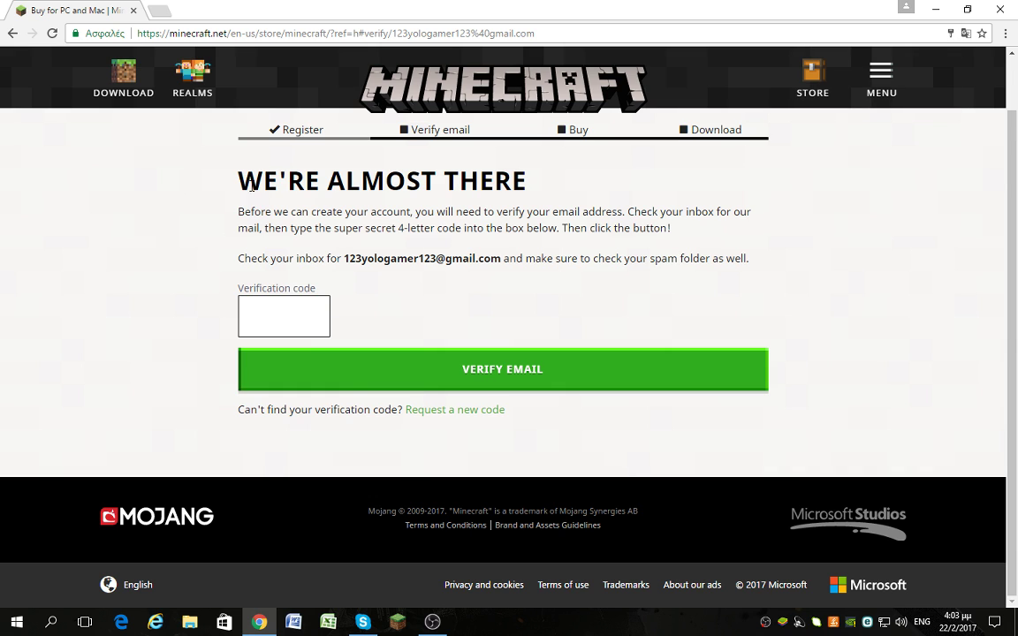
pyautogui.moveTo(231, 177); pyautogui.dragTo(748, 186)
pyautogui.click(599, 226)
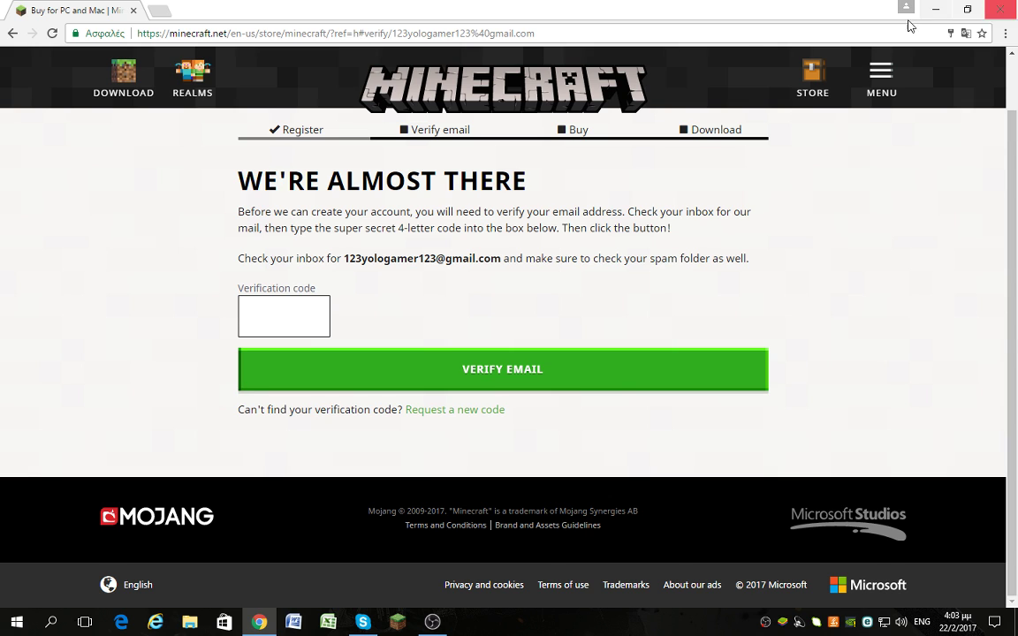
# Step: Open Gmail in a new tab, switched to the newly created account
pyautogui.click(152, 10)
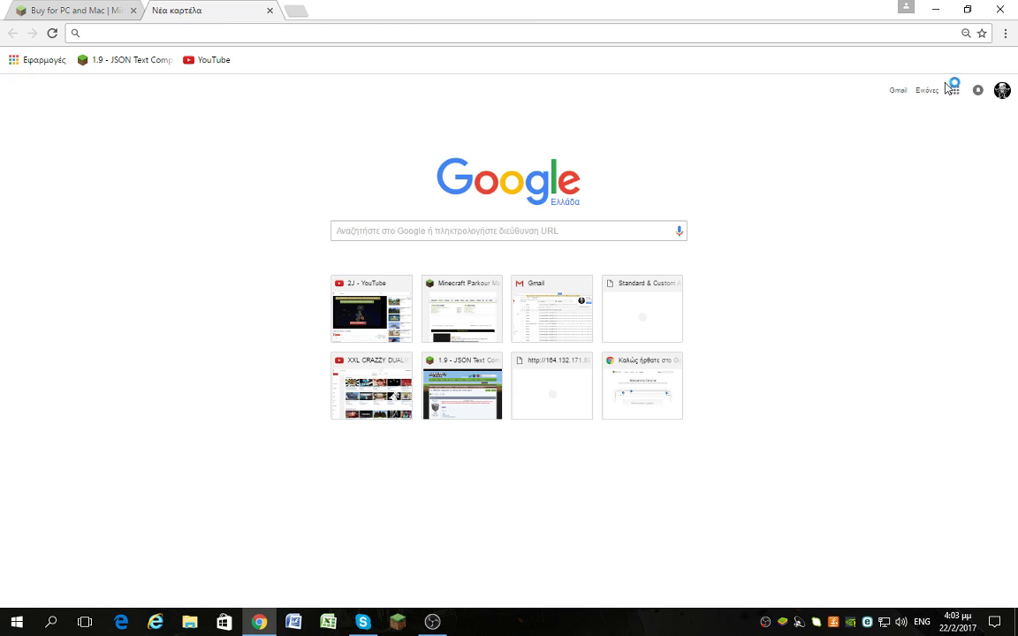
pyautogui.click(898, 91)
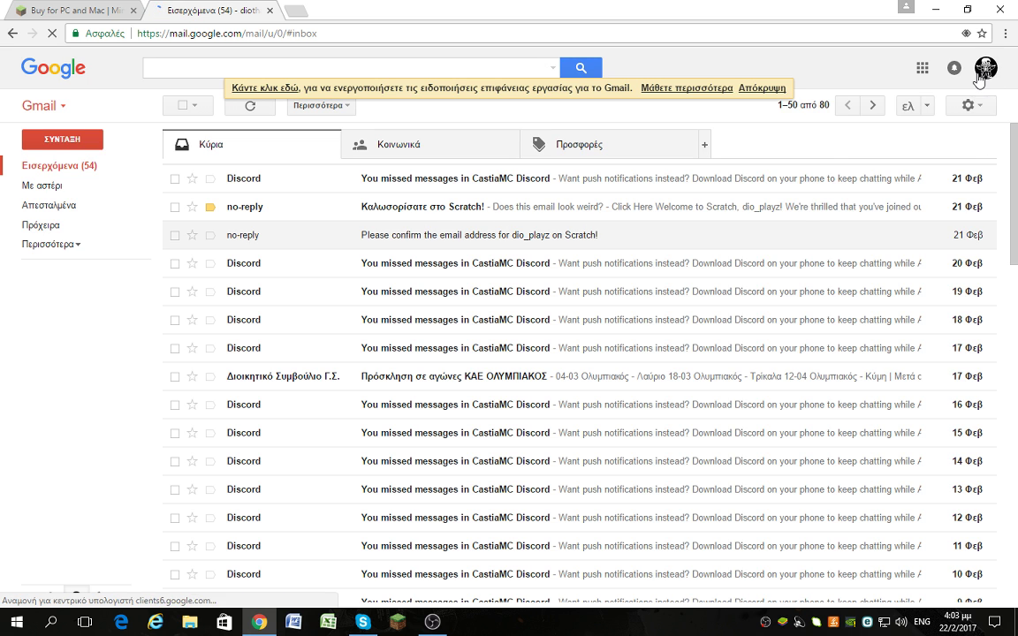
pyautogui.click(986, 68)
pyautogui.click(883, 266)
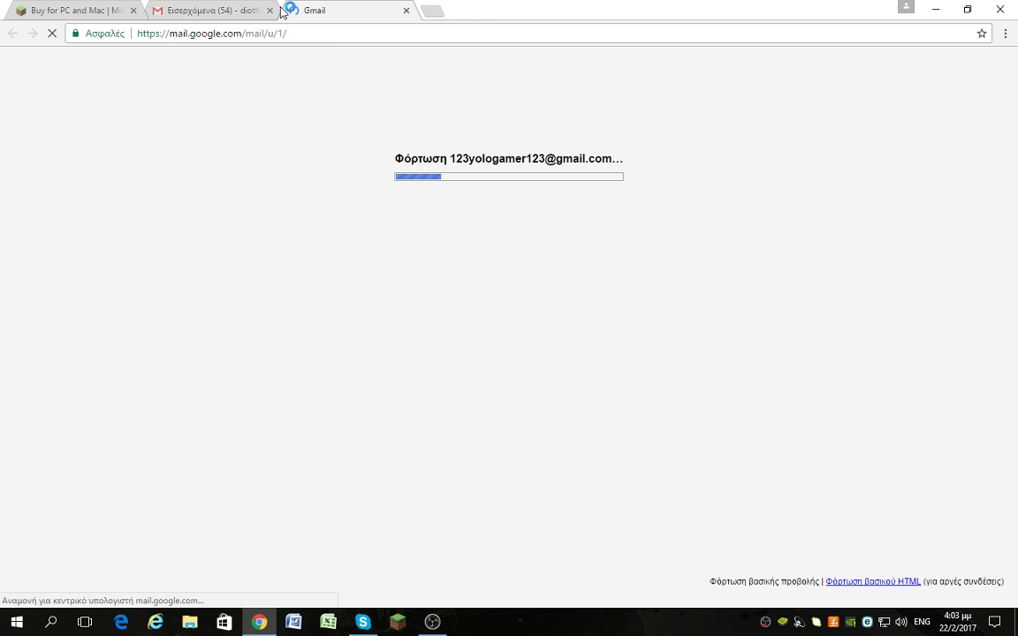
pyautogui.click(269, 10)
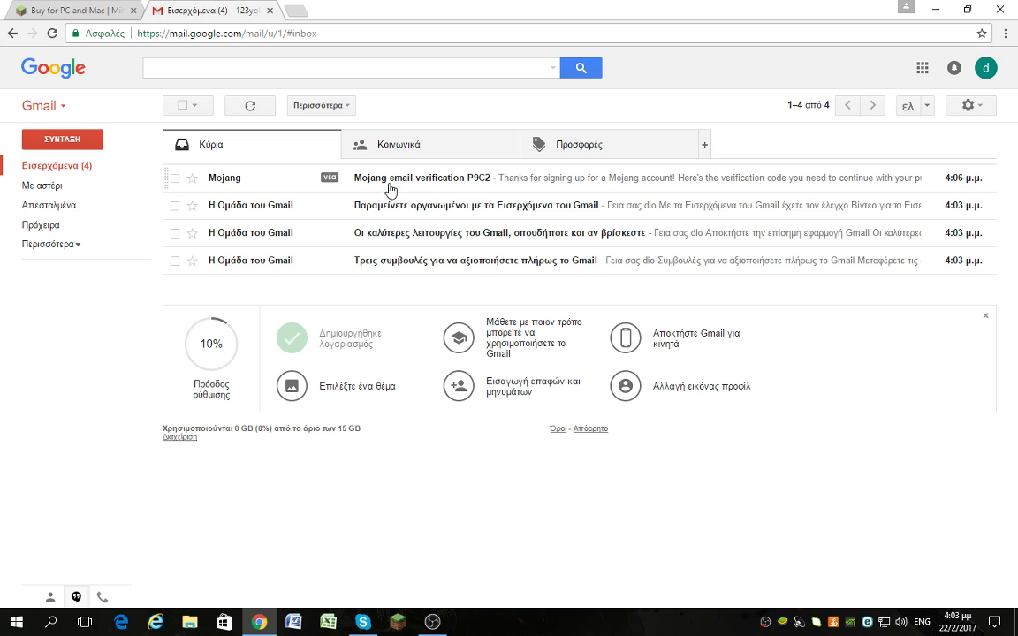
pyautogui.click(354, 177)
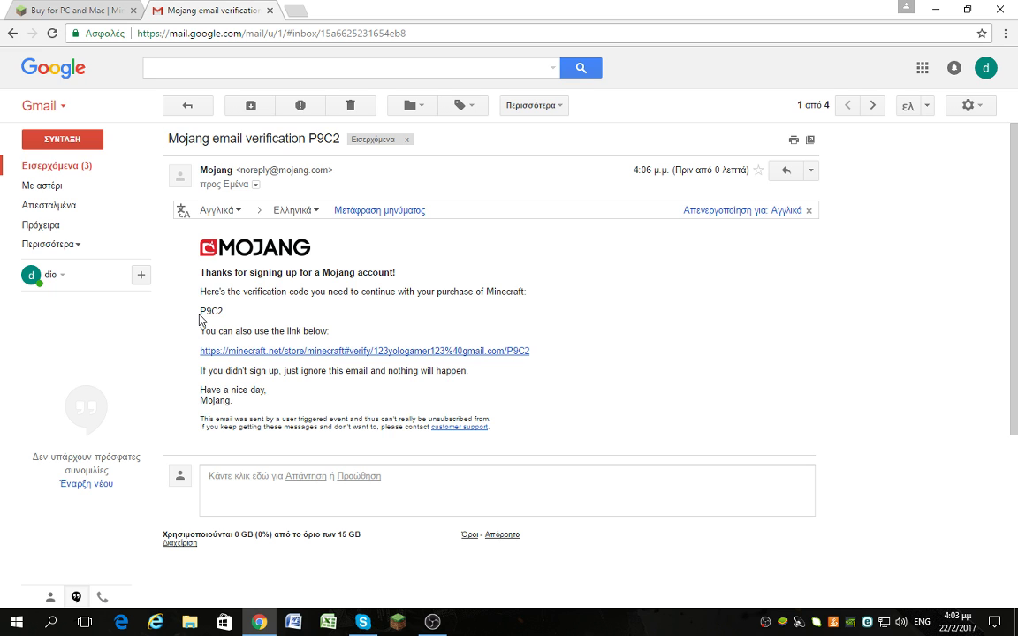
pyautogui.moveTo(199, 312); pyautogui.dragTo(227, 314)
pyautogui.hotkey('ctrl', 'c')
pyautogui.click(49, 10)
pyautogui.click(321, 321)
pyautogui.hotkey('ctrl', 'v')
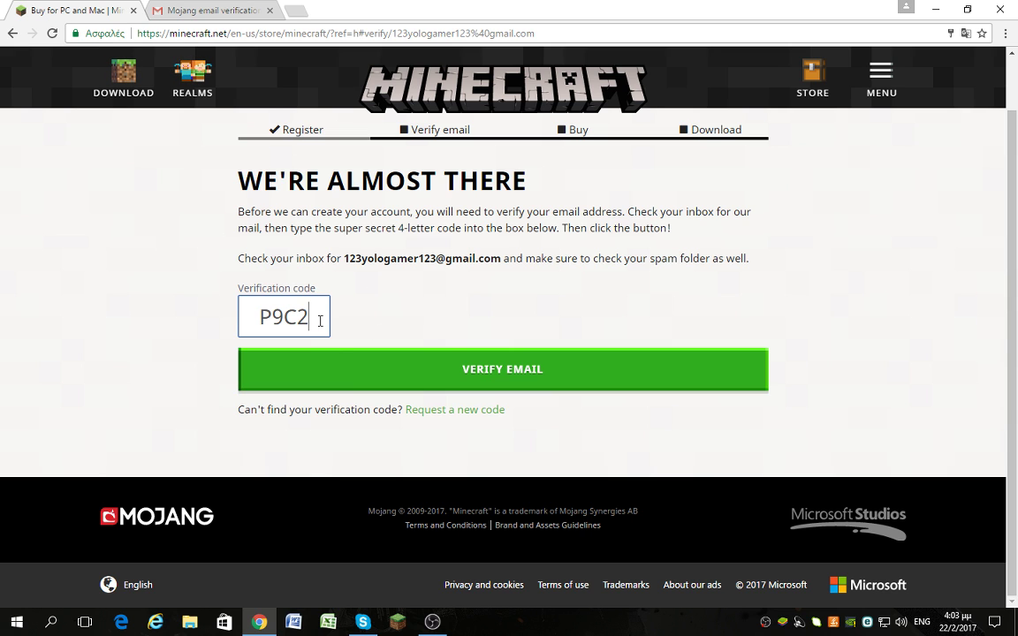
pyautogui.click(478, 371)
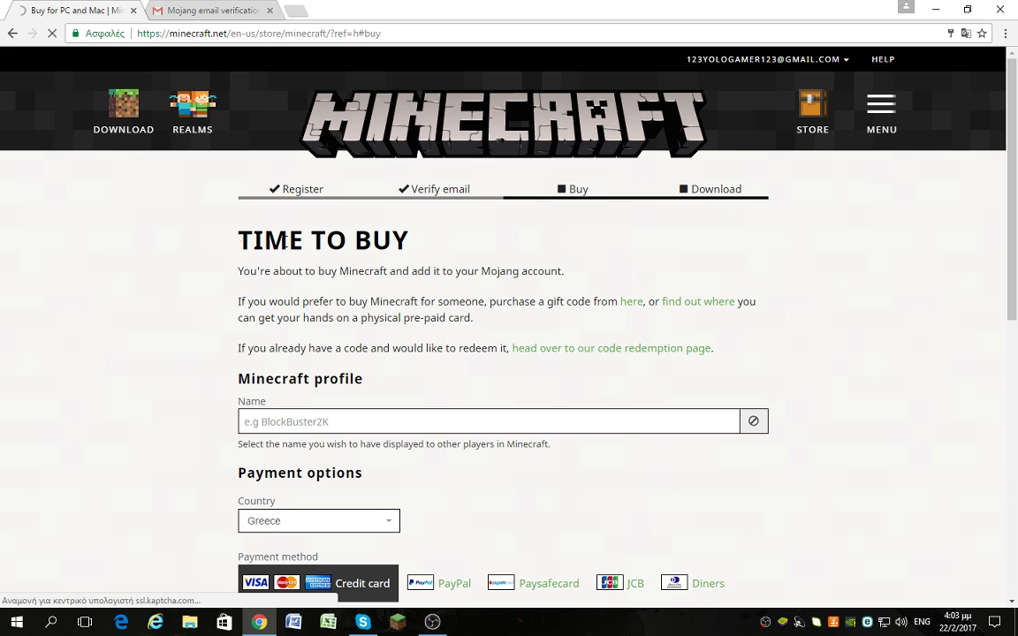
pyautogui.scroll(-1, 513, 256)
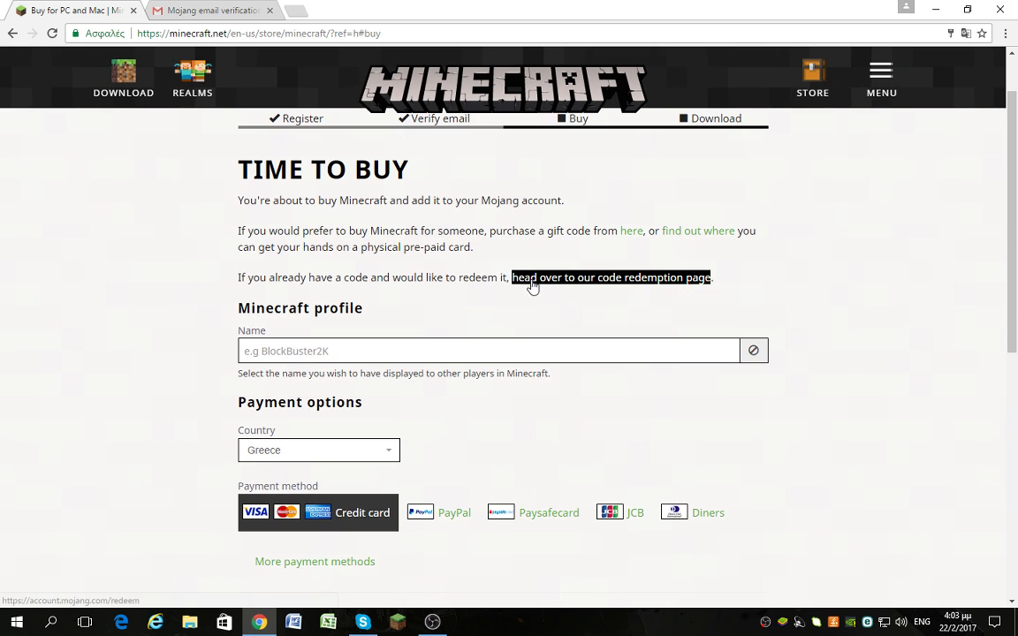
pyautogui.scroll(-2, 517, 256)
pyautogui.scroll(3, 307, 216)
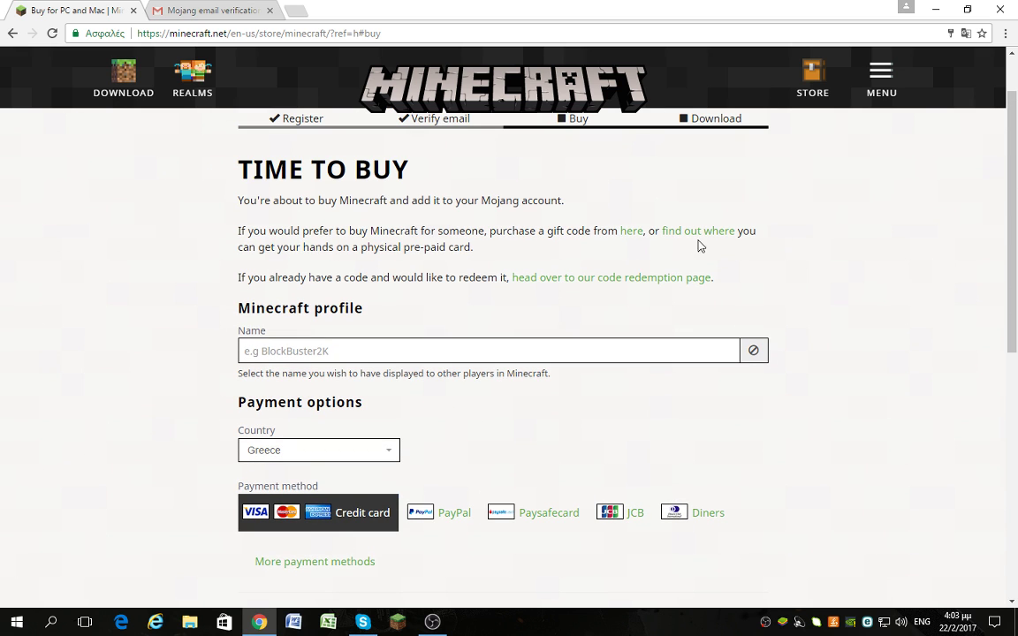
pyautogui.scroll(1, 783, 266)
pyautogui.scroll(-1, 727, 275)
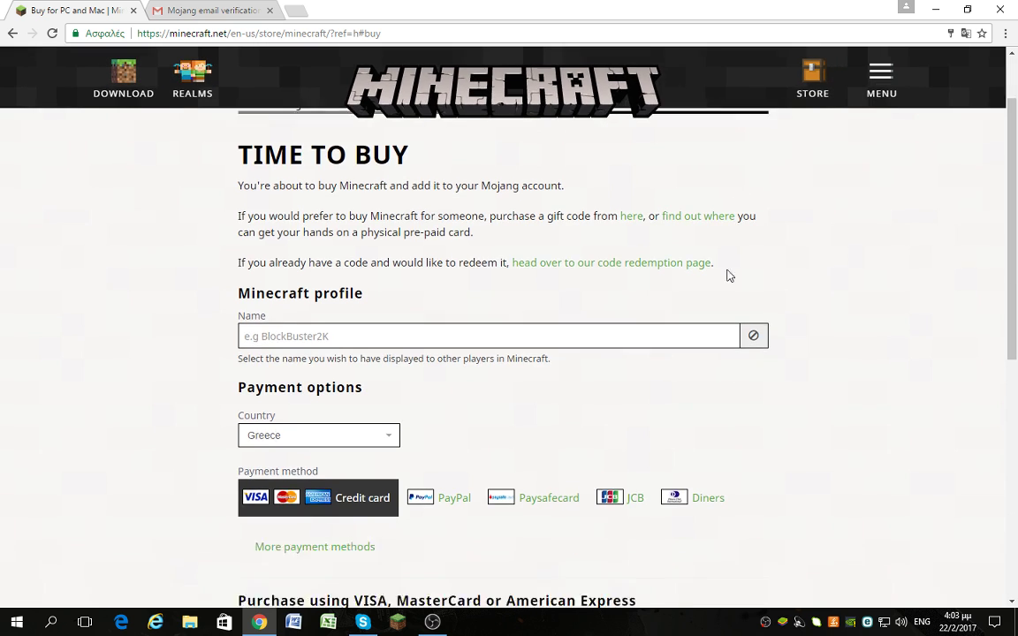
pyautogui.scroll(-1, 504, 273)
# Step: Try profile names imao and ho, then begin typing radiosteal for the new name
pyautogui.click(381, 281)
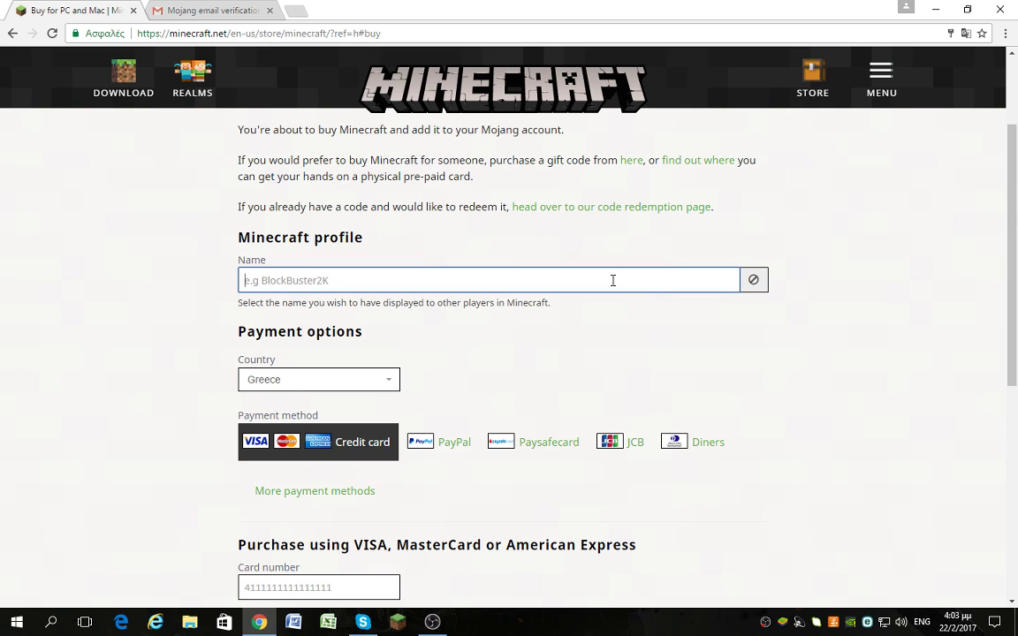
pyautogui.write('im')
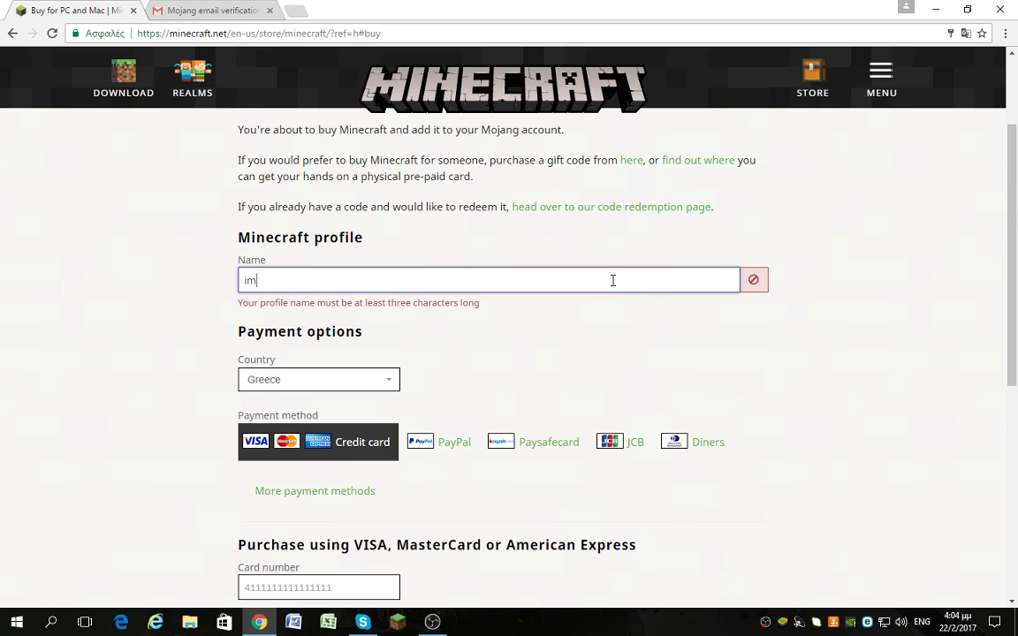
pyautogui.write('a')
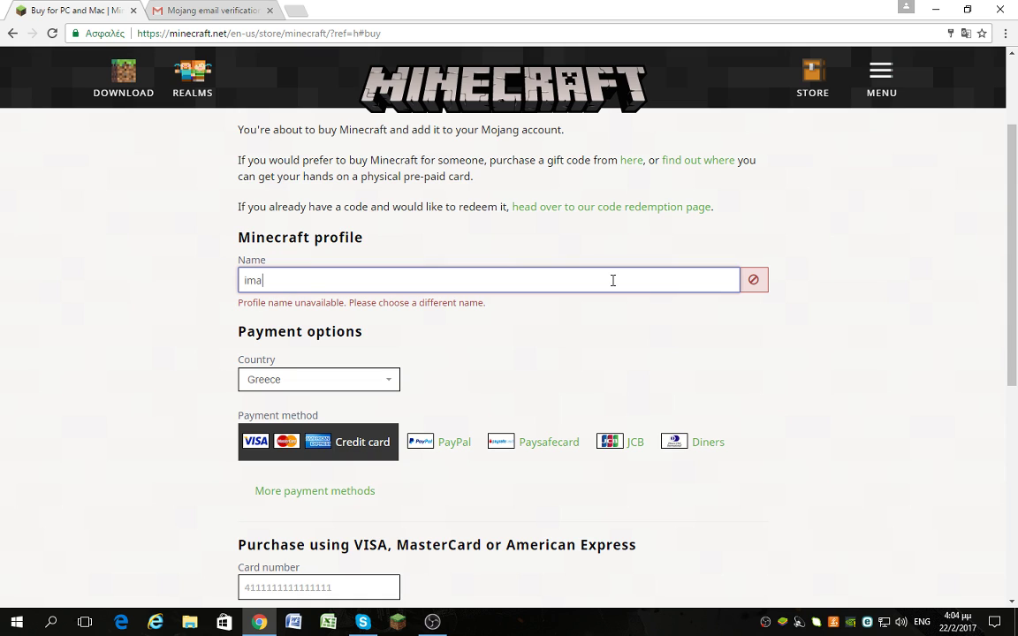
pyautogui.write('o')
pyautogui.press('BackSpace')
pyautogui.press('BackSpace')
pyautogui.press('BackSpace')
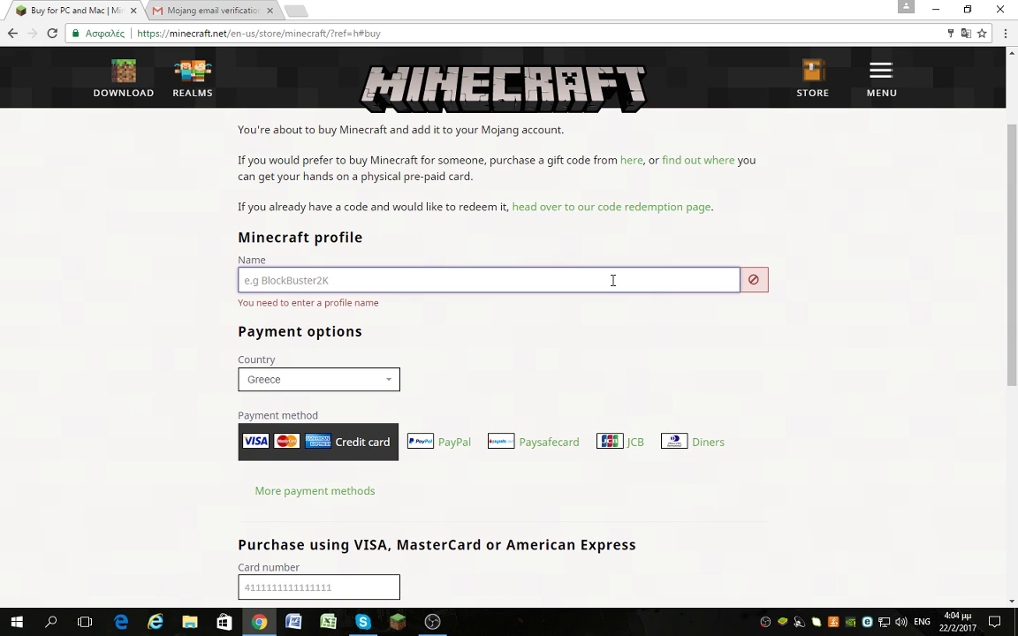
pyautogui.write('o')
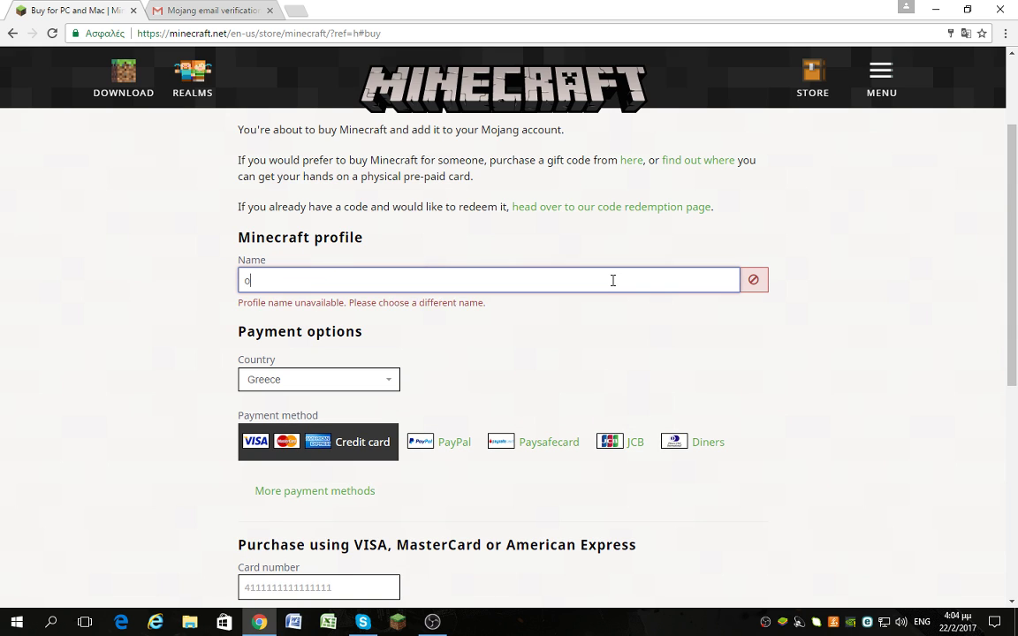
pyautogui.press('BackSpace')
pyautogui.write('ho')
pyautogui.press('BackSpace')
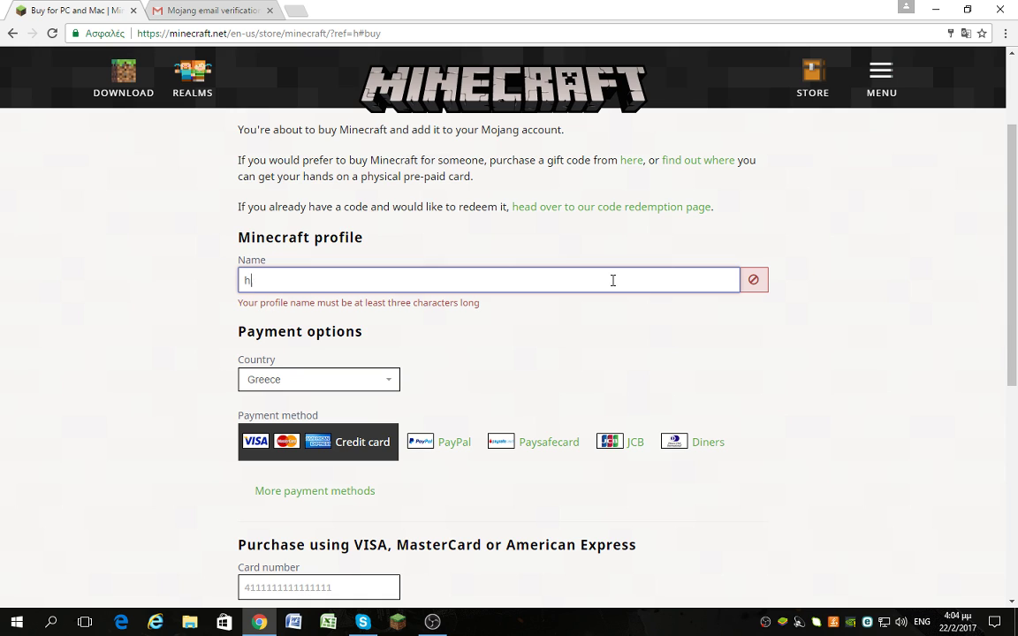
pyautogui.press('BackSpace')
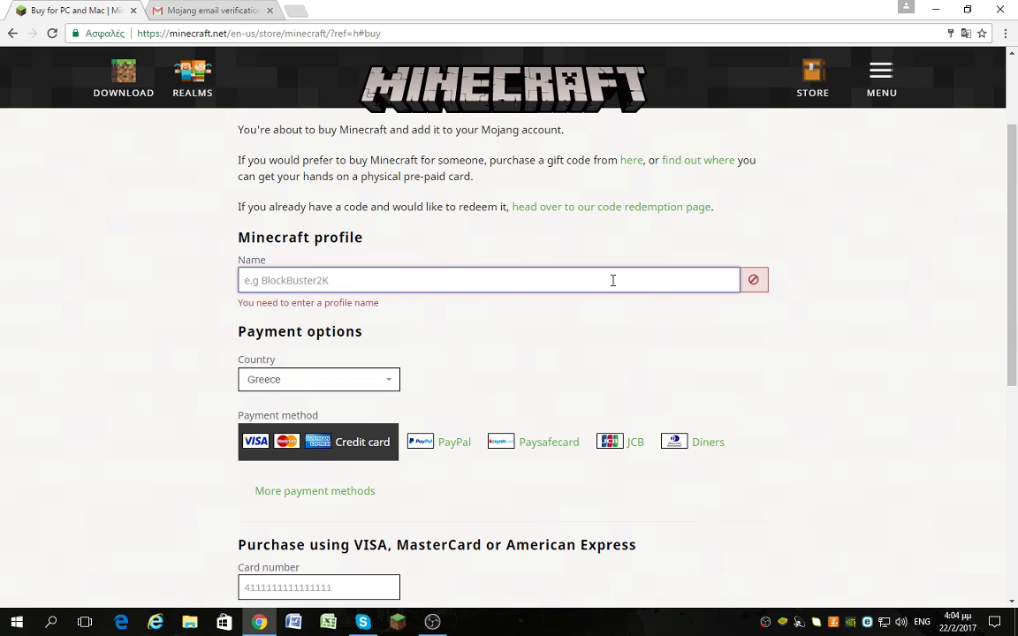
pyautogui.write('radiosteal')
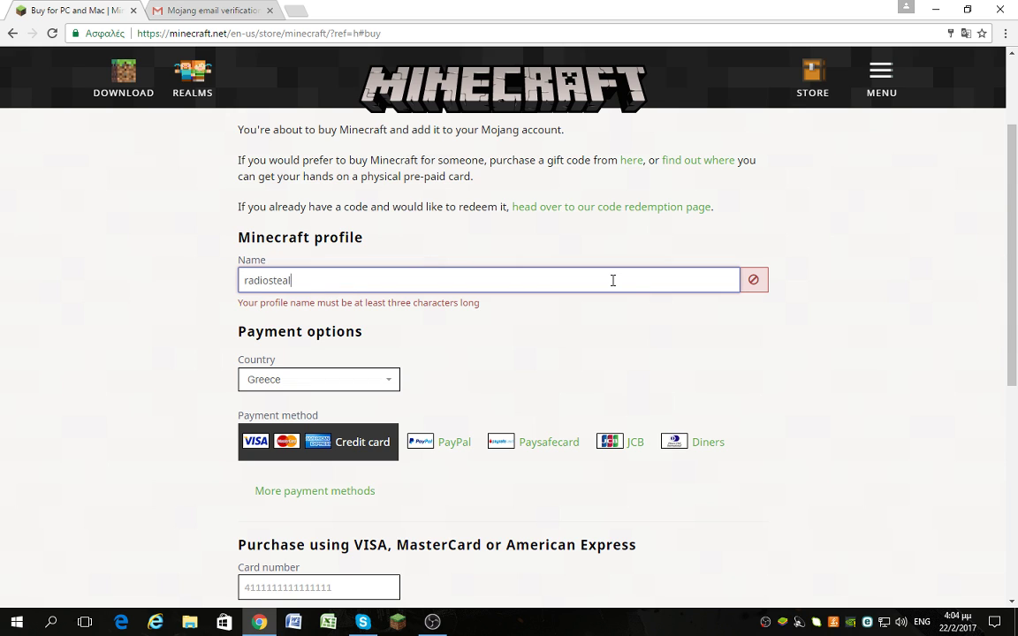
# Step: Finish the profile name radiostealer and attempt the purchase
pyautogui.write('er')
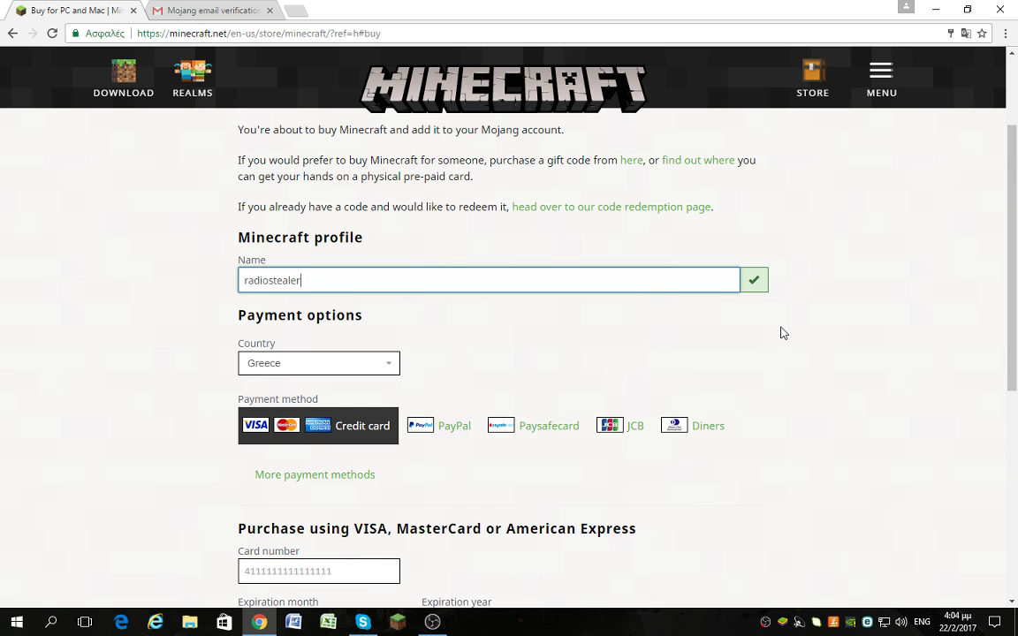
pyautogui.scroll(-1, 286, 320)
pyautogui.scroll(-1, 378, 336)
pyautogui.scroll(-3, 445, 355)
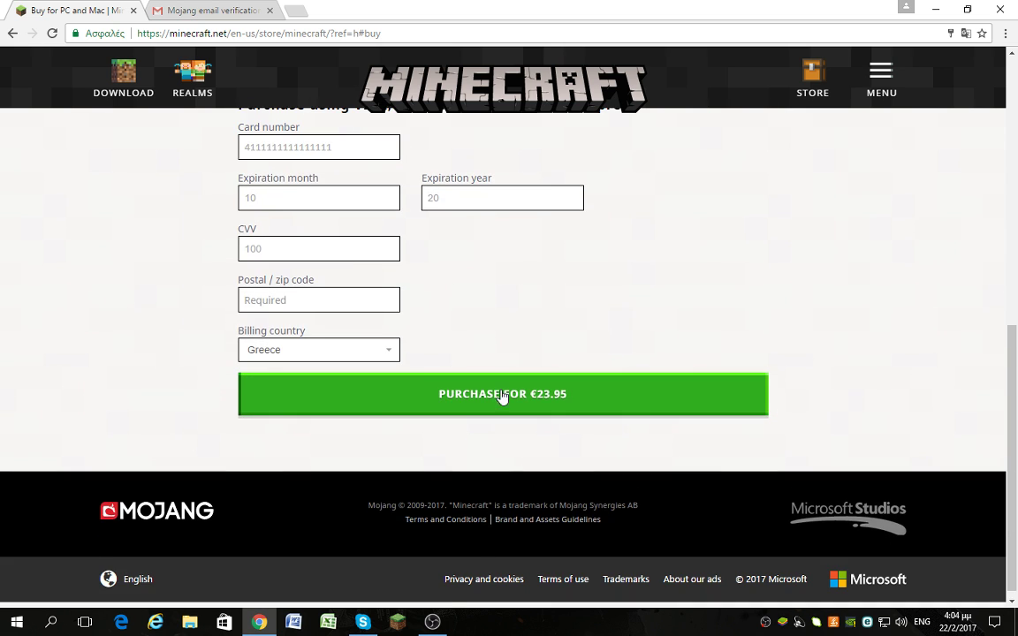
pyautogui.click(501, 397)
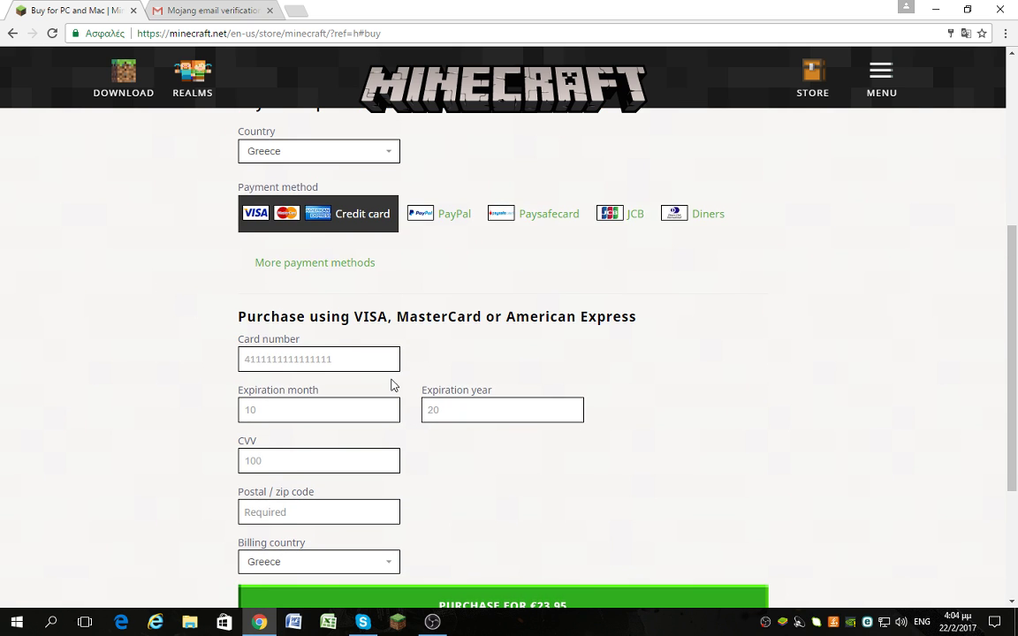
# Step: Close the Gmail tab and then the Chrome window
pyautogui.scroll(-2, 628, 210)
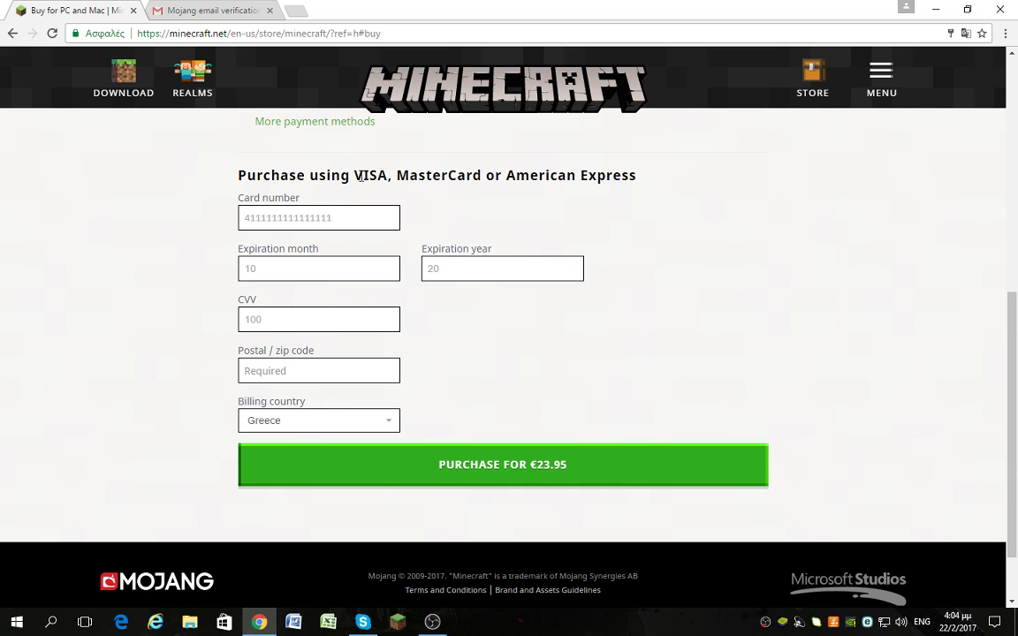
pyautogui.scroll(1, 633, 263)
pyautogui.scroll(-2, 619, 354)
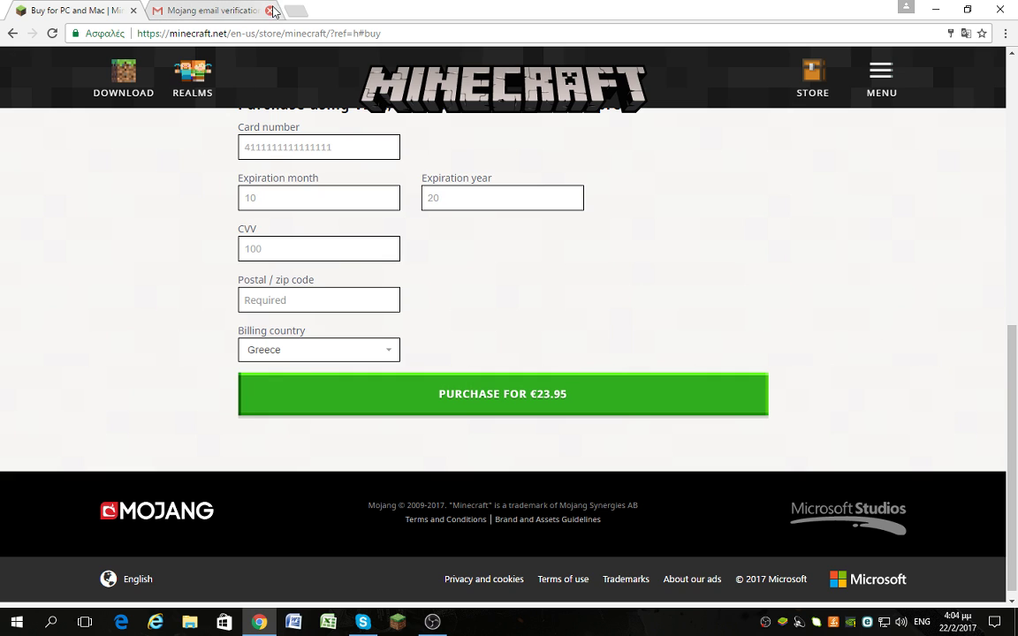
pyautogui.click(270, 11)
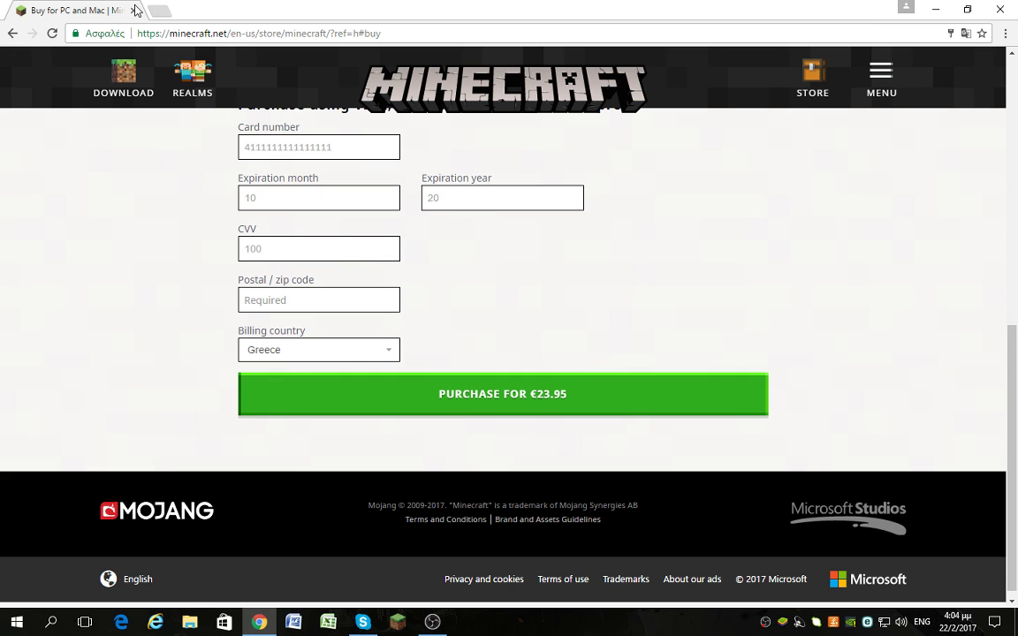
pyautogui.click(134, 11)
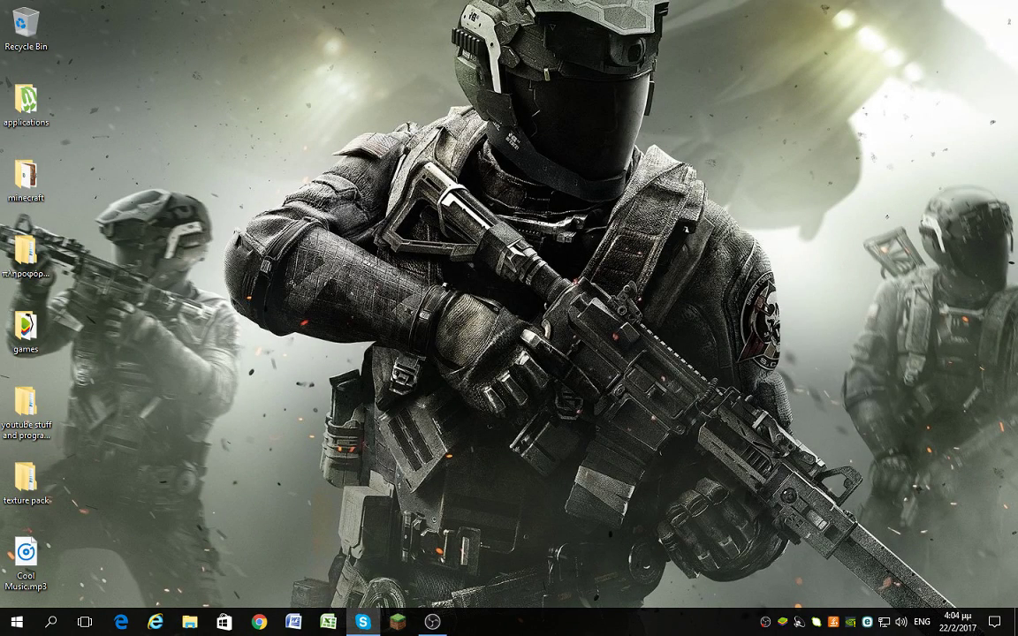
# Step: Launch Minecraft Launcher from the taskbar and go to its Skins settings
pyautogui.click(398, 622)
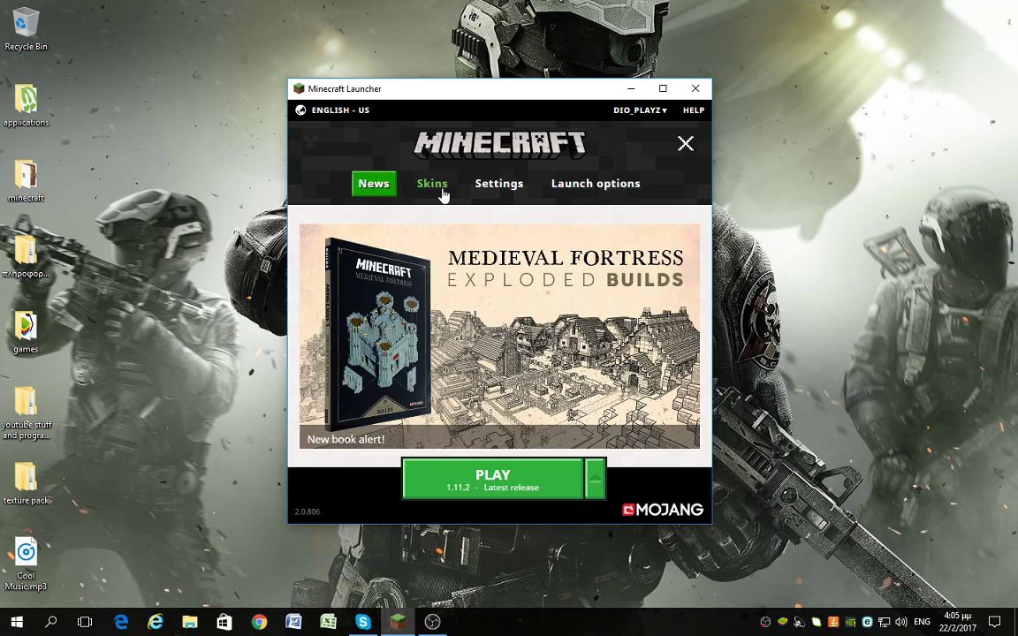
pyautogui.click(443, 195)
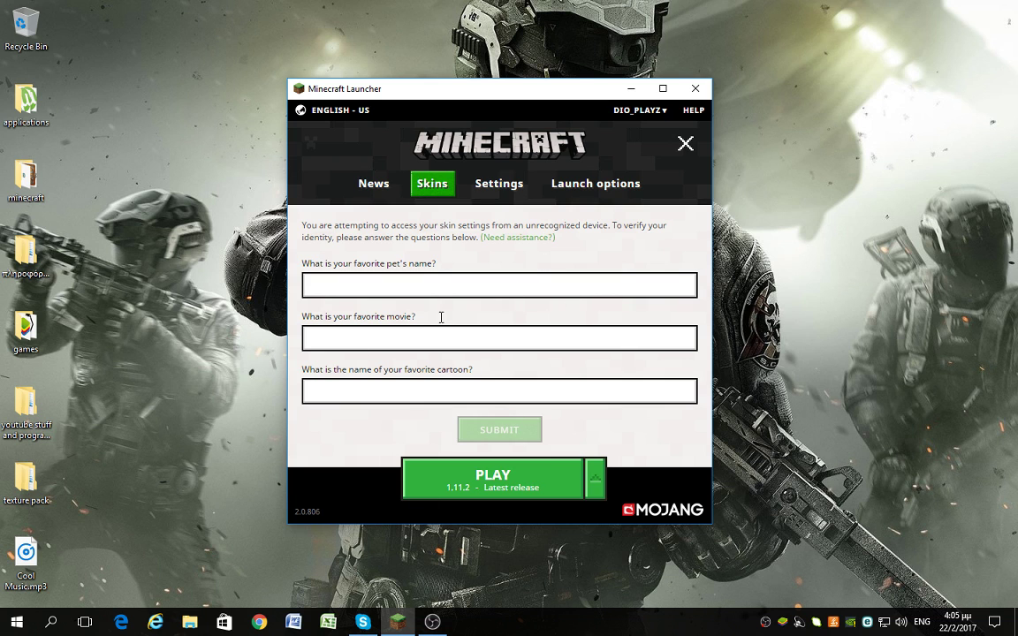
# Step: Review the launcher Settings, then browse the Launch options profile list
pyautogui.click(500, 185)
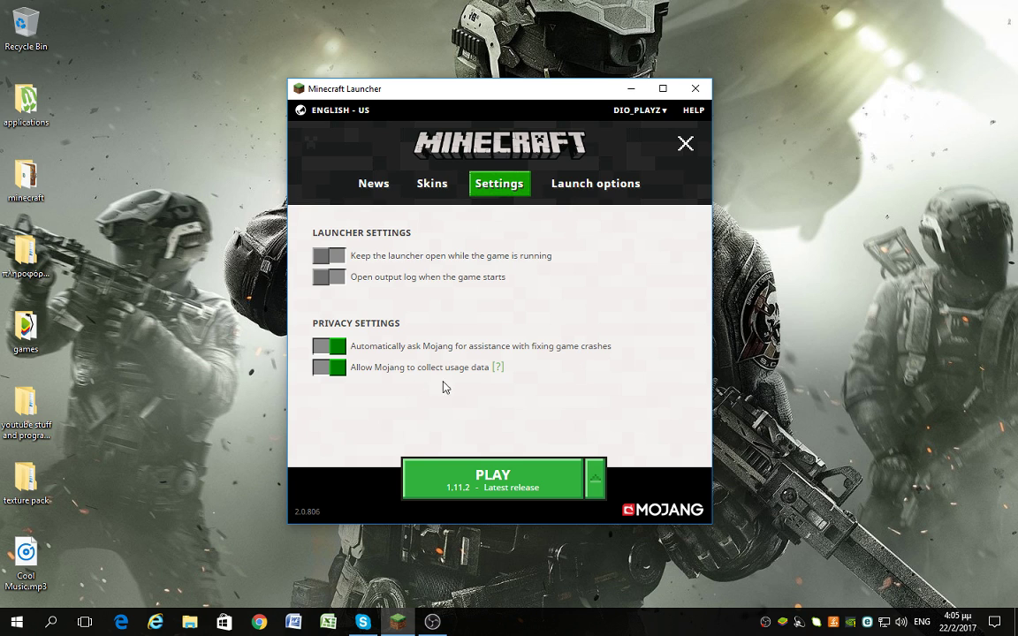
pyautogui.click(579, 186)
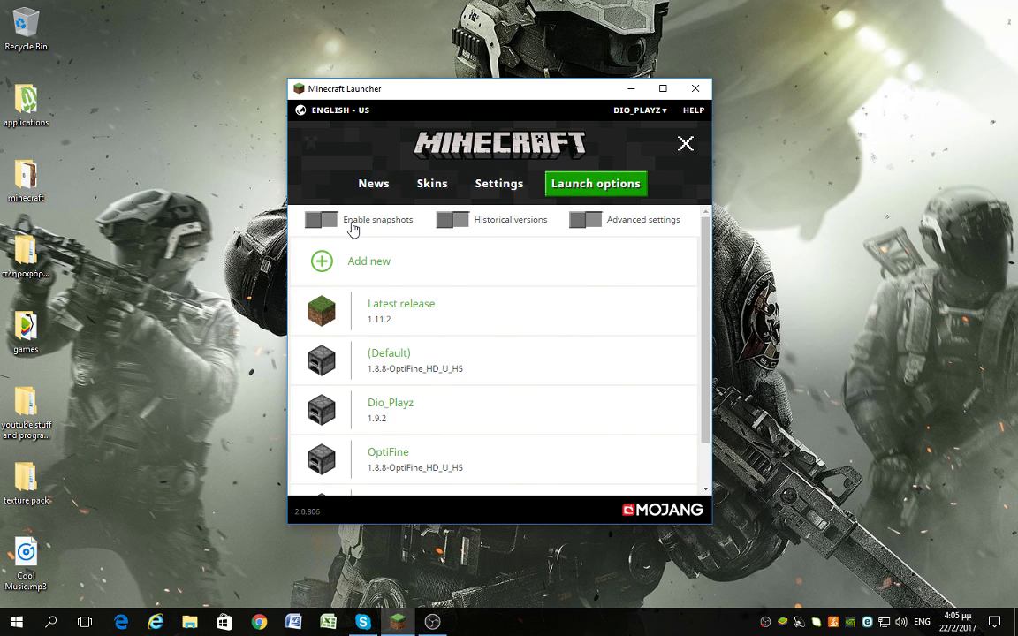
pyautogui.scroll(-2, 521, 284)
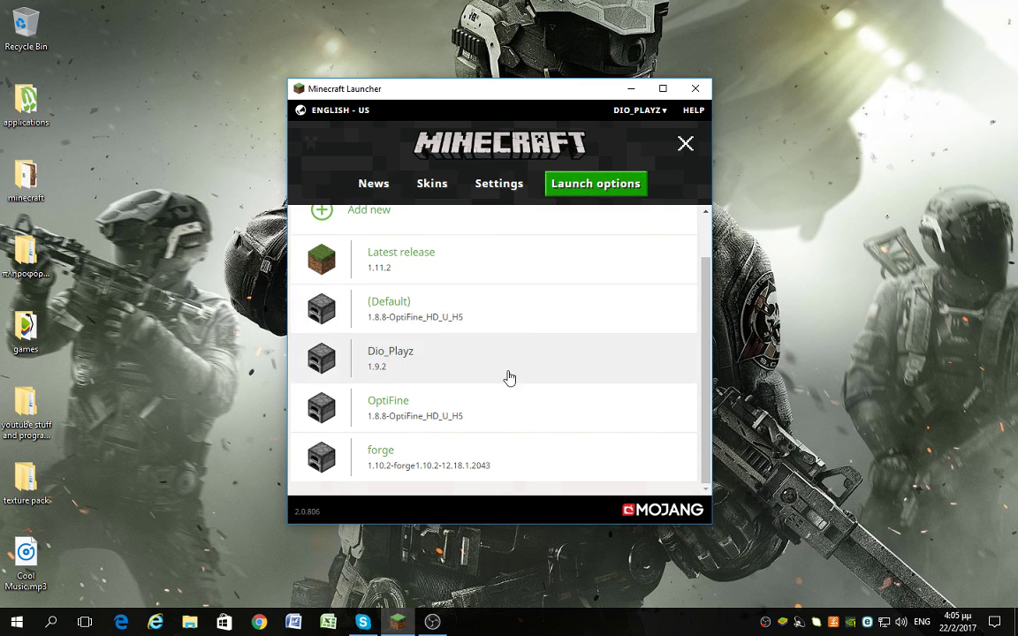
pyautogui.scroll(2, 506, 378)
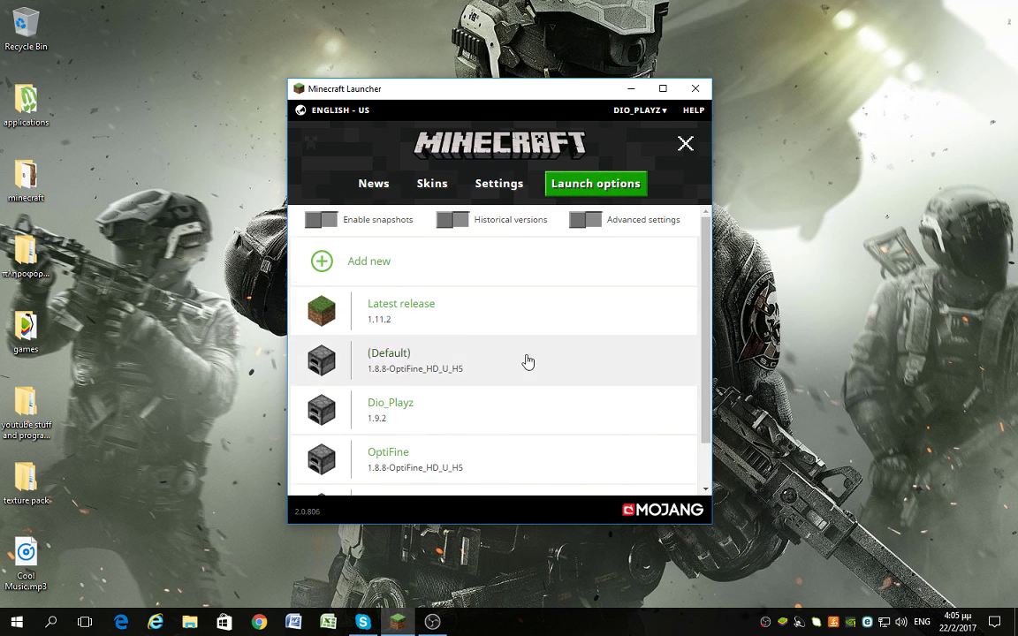
# Step: Return to the launcher's News page and play Minecraft 1.11.2, the latest release
pyautogui.click(375, 189)
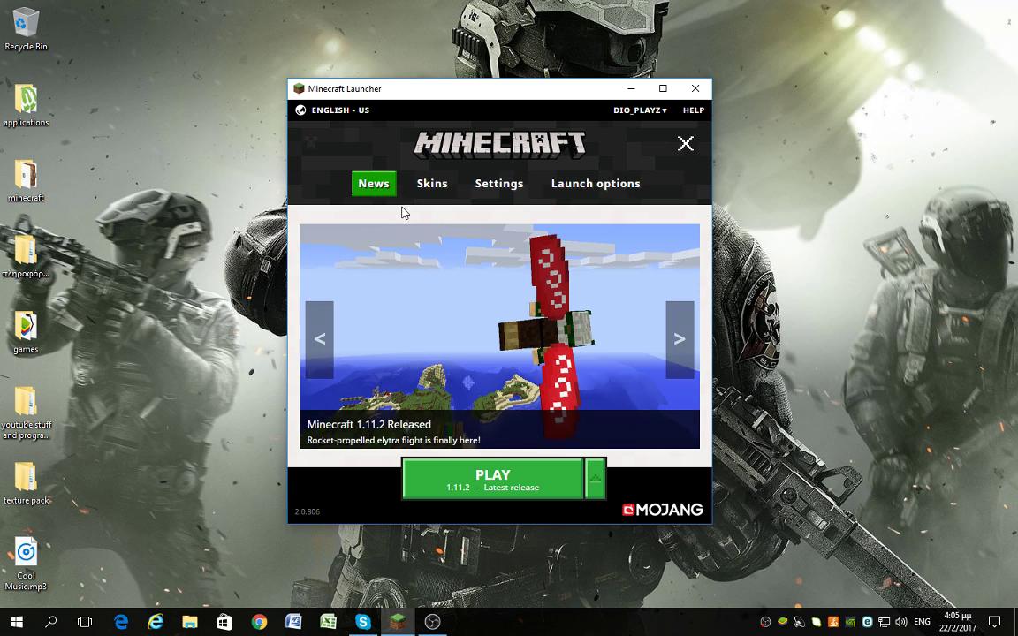
pyautogui.click(547, 497)
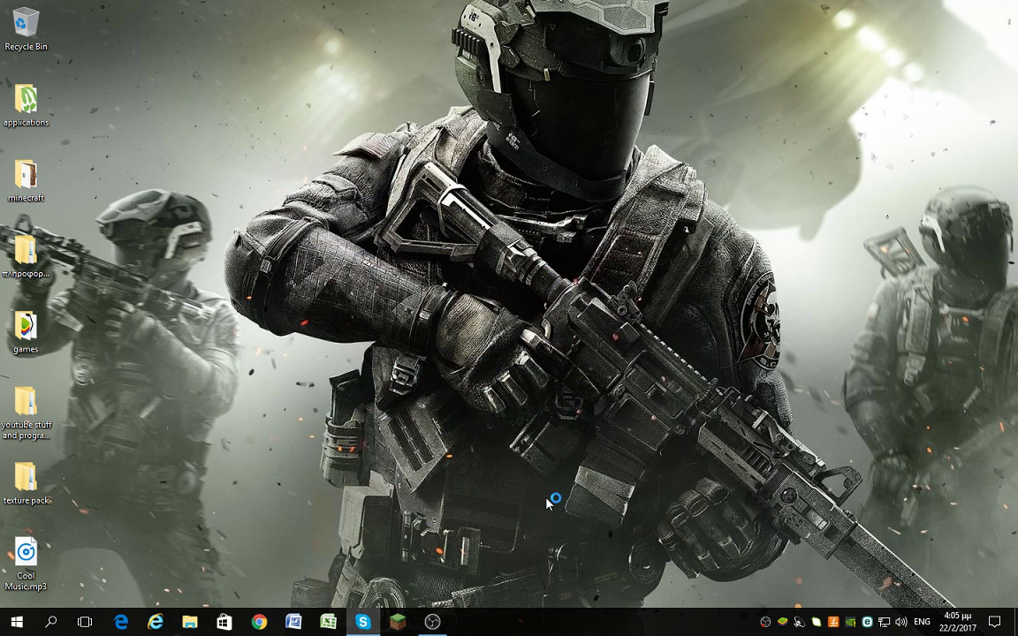